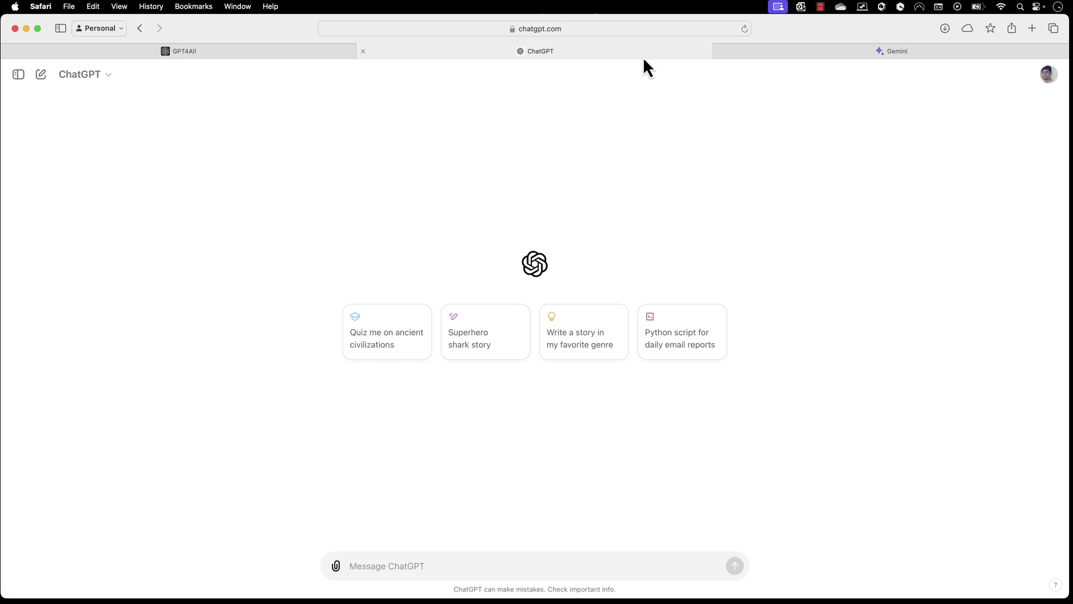
Send Gemini the suggested social trend expert prompt asking it to explain the term "canon event".
click(867, 57)
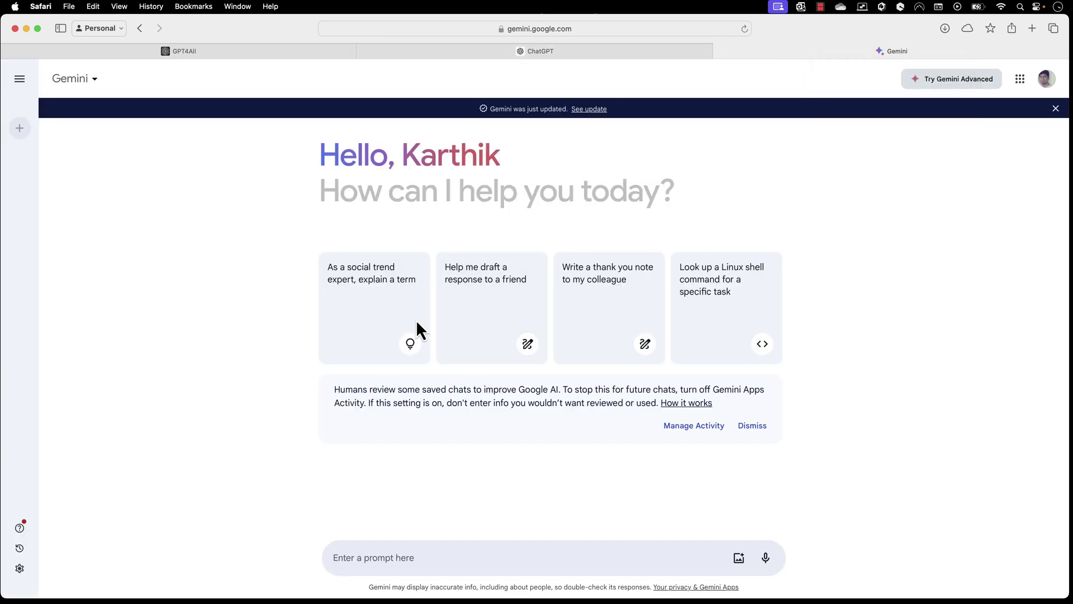
click(388, 293)
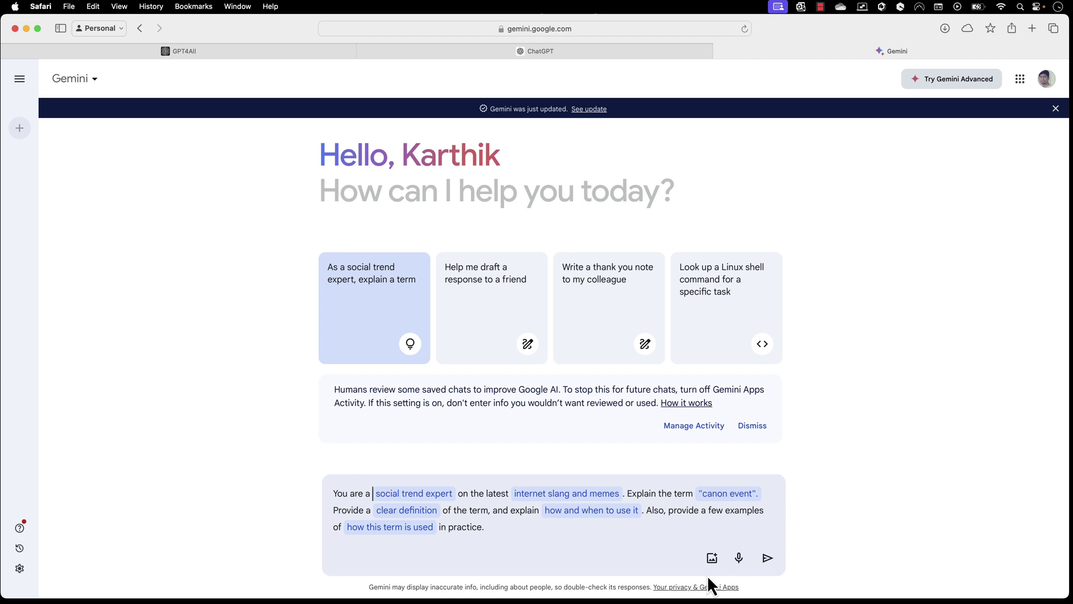
click(763, 557)
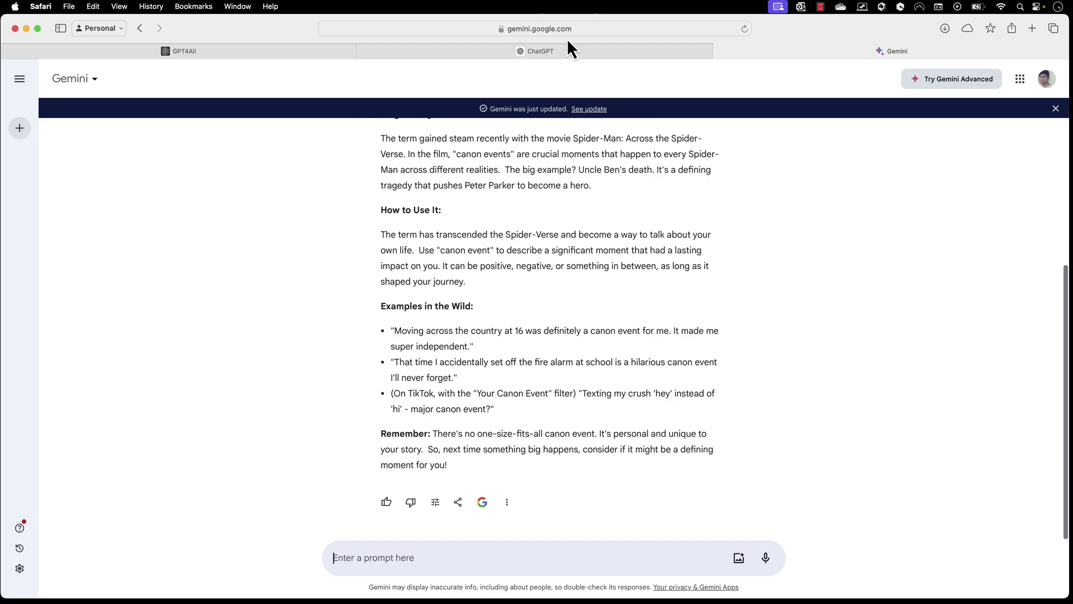
Switch to ChatGPT and ask it "Who I am ?".
click(548, 52)
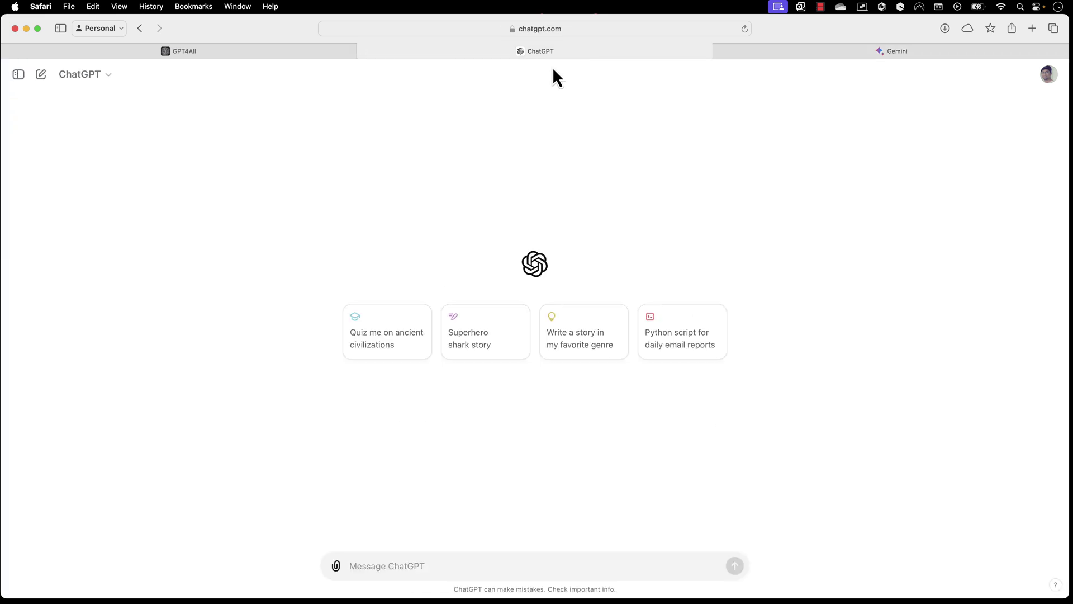
click(404, 569)
text(Wjhop?)
key(Return)
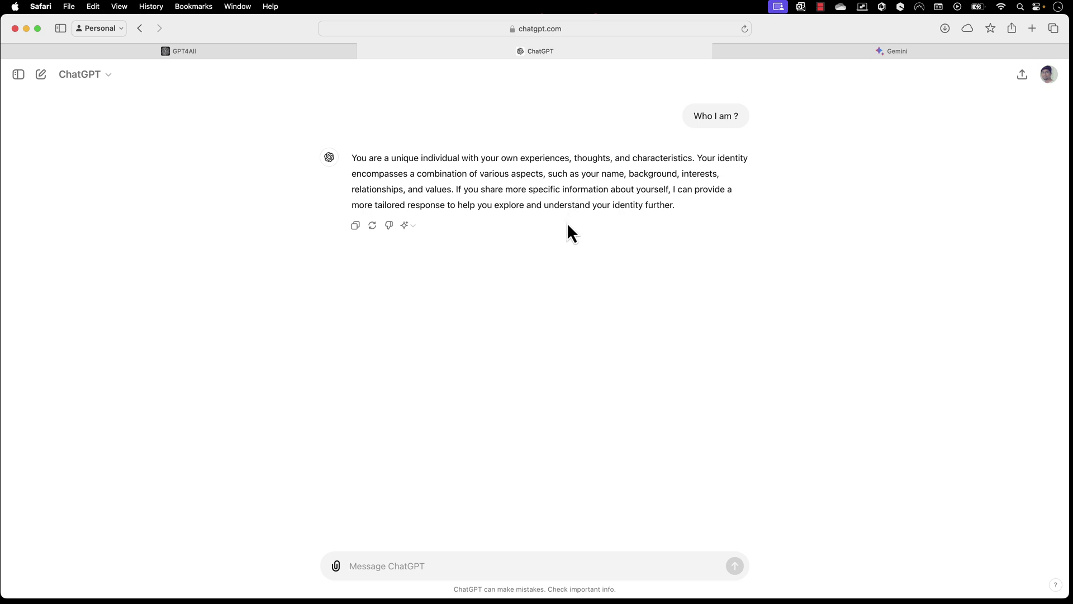
Switch to the GPT4All website and examine its capabilities, performance benchmarks, ecosystem and downloadable models.
click(254, 53)
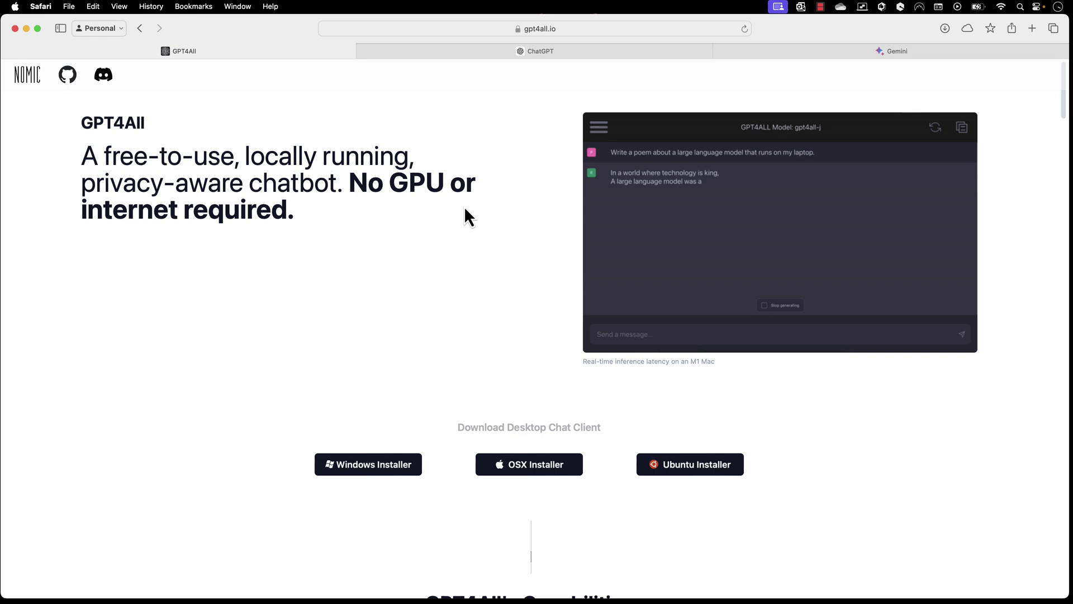
scroll(508, 301, down, 10)
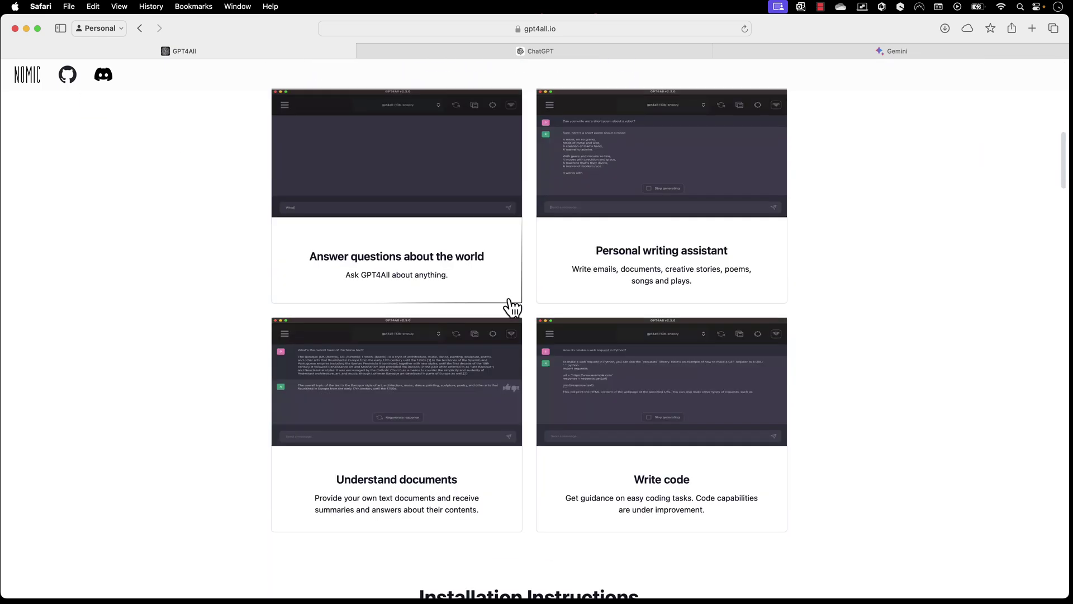
scroll(510, 306, down, 15)
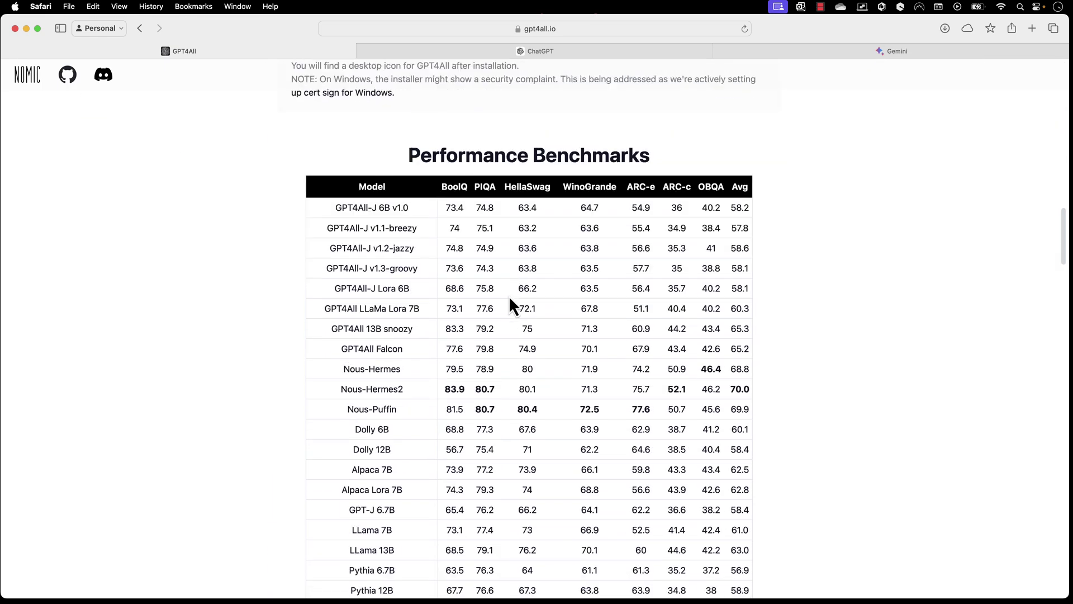
scroll(510, 302, down, 5)
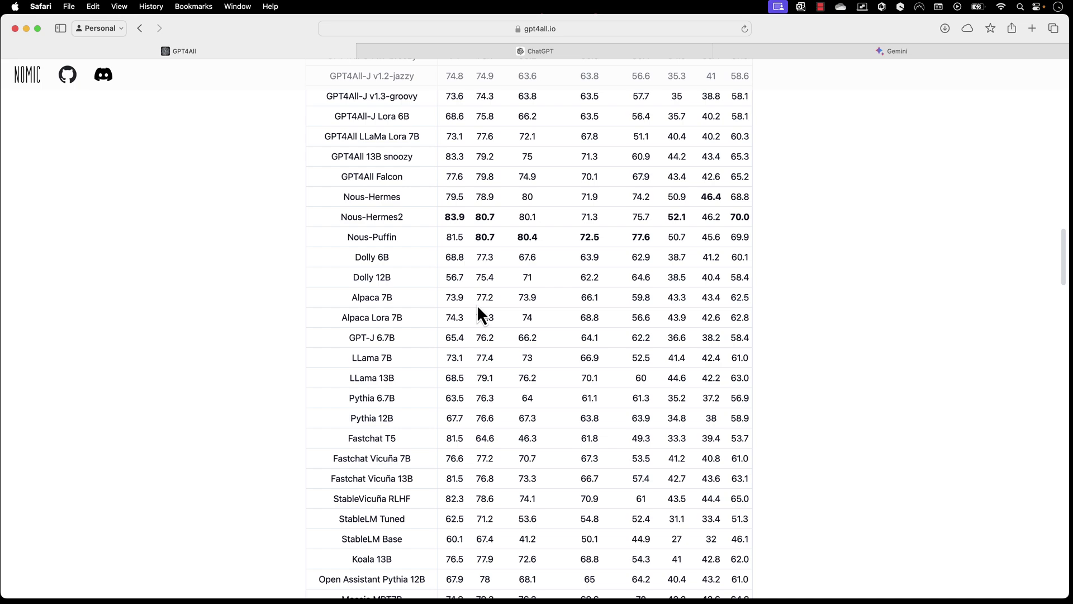
scroll(479, 304, down, 12)
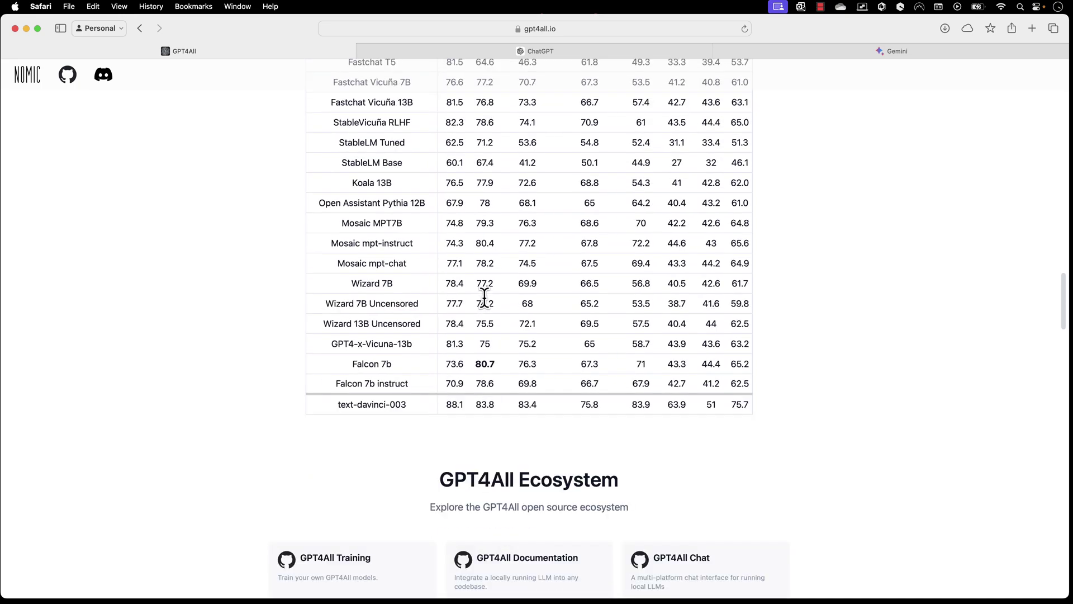
scroll(484, 297, down, 5)
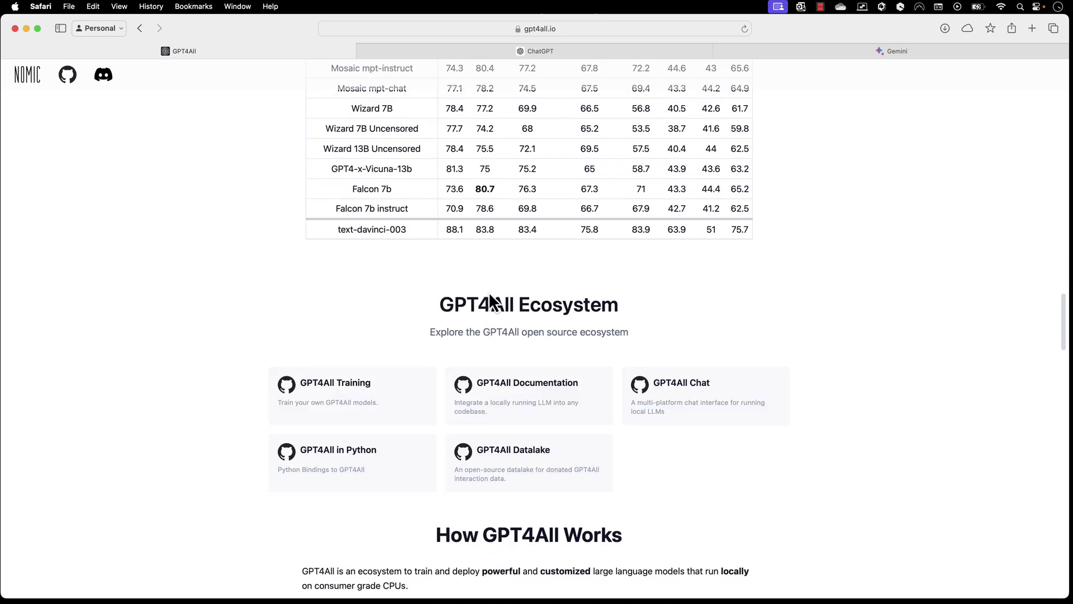
scroll(490, 297, down, 20)
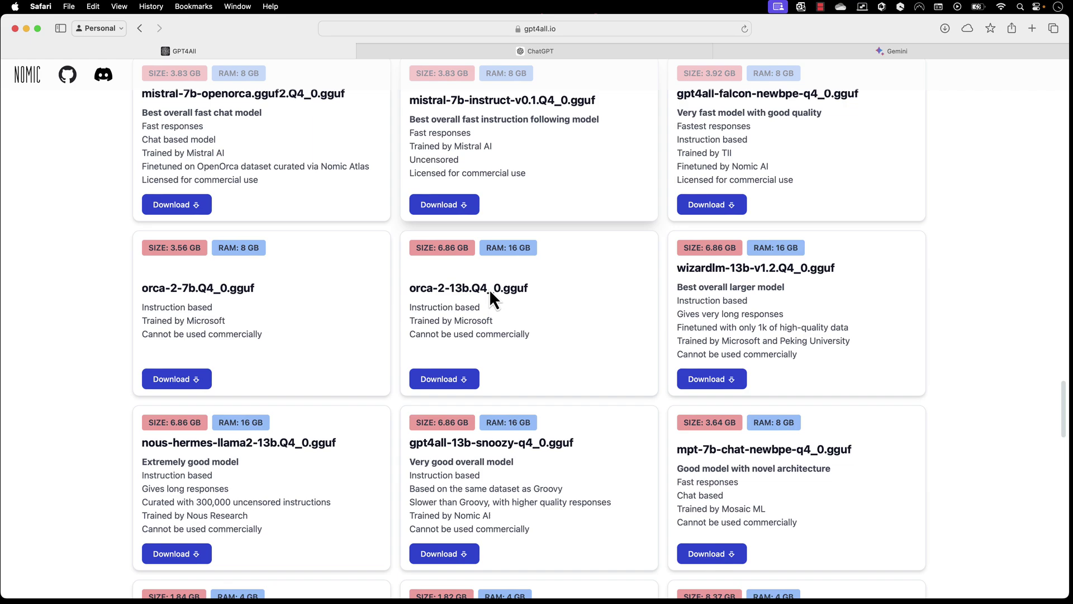
scroll(491, 292, down, 7)
scroll(491, 289, up, 6)
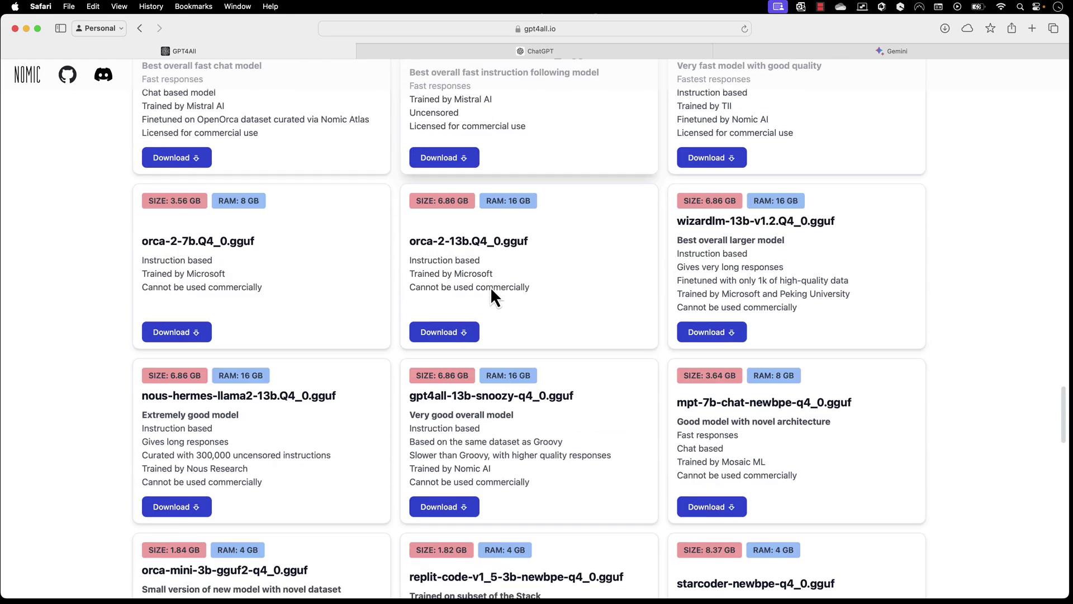
scroll(491, 287, down, 15)
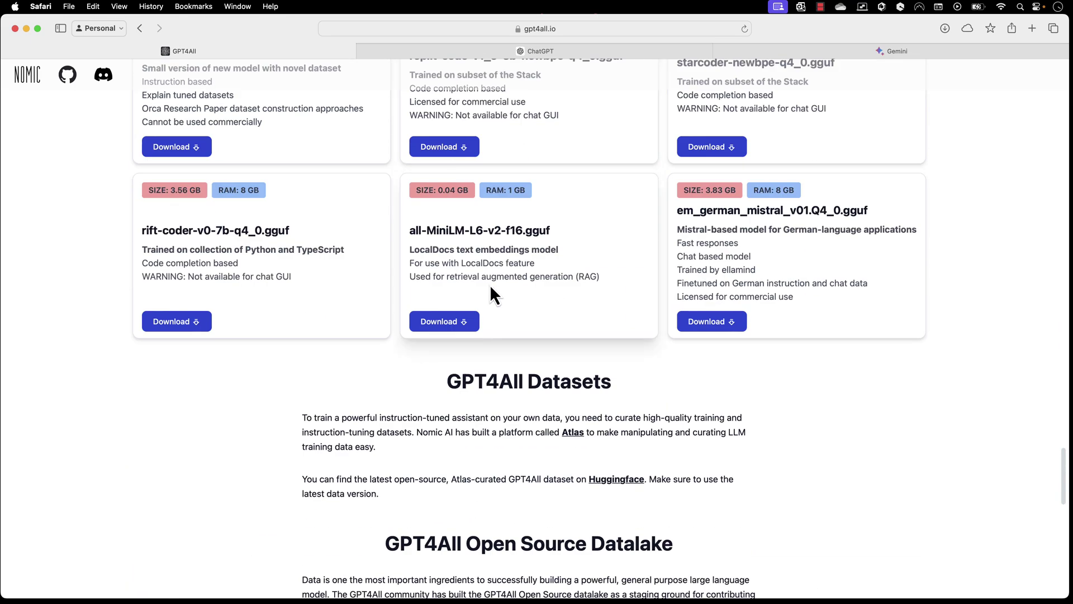
scroll(491, 284, up, 20)
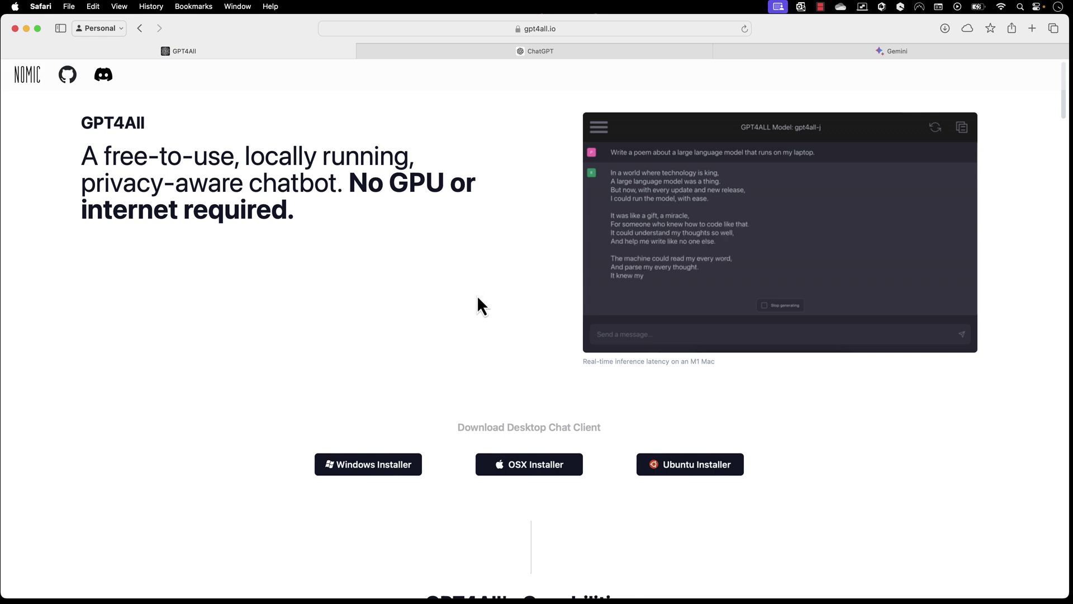
Review the GPT4All capabilities and highlight the heading text "No GPU or internet required.".
scroll(486, 299, down, 10)
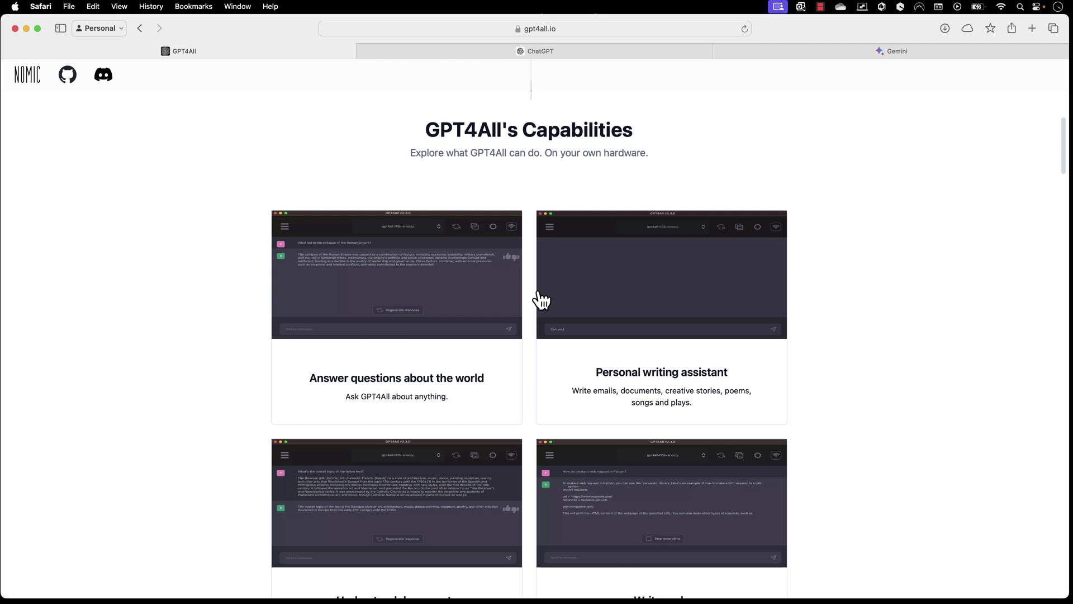
scroll(539, 299, up, 10)
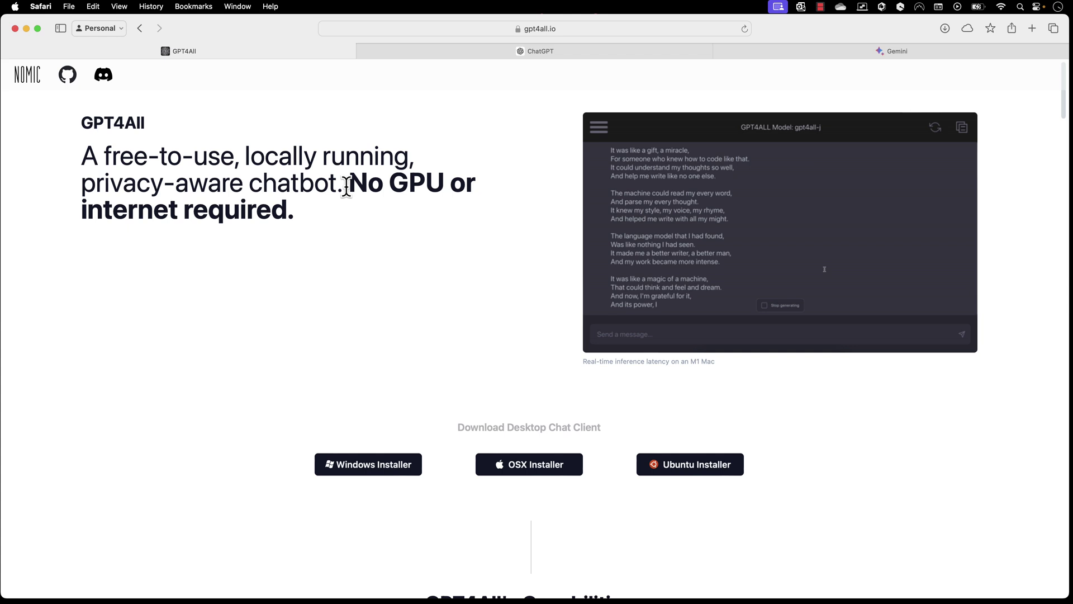
drag(348, 185, 305, 212)
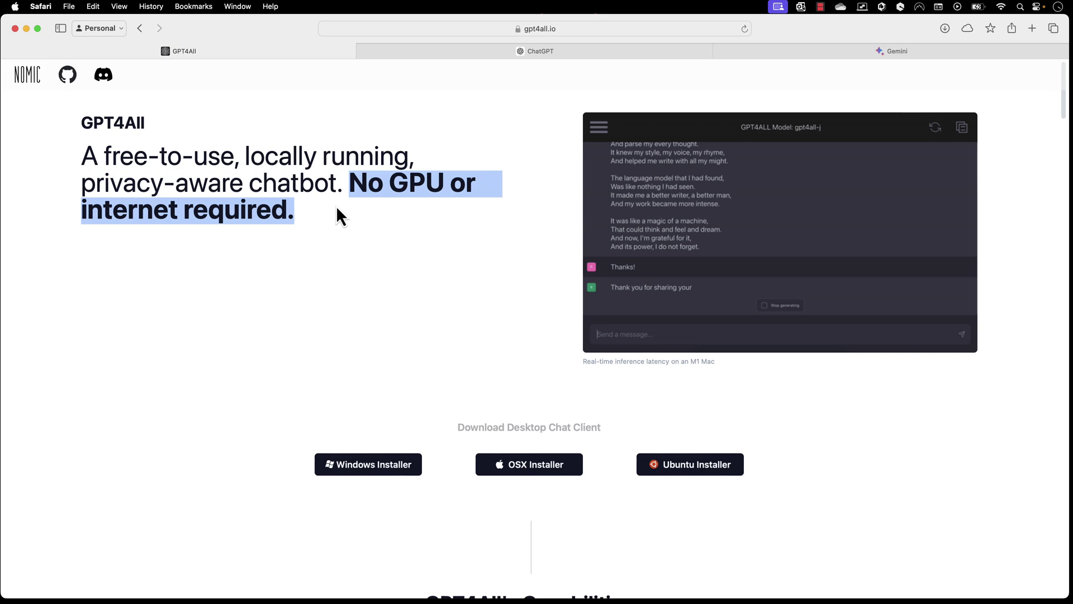
scroll(534, 463, down, 3)
scroll(529, 455, down, 3)
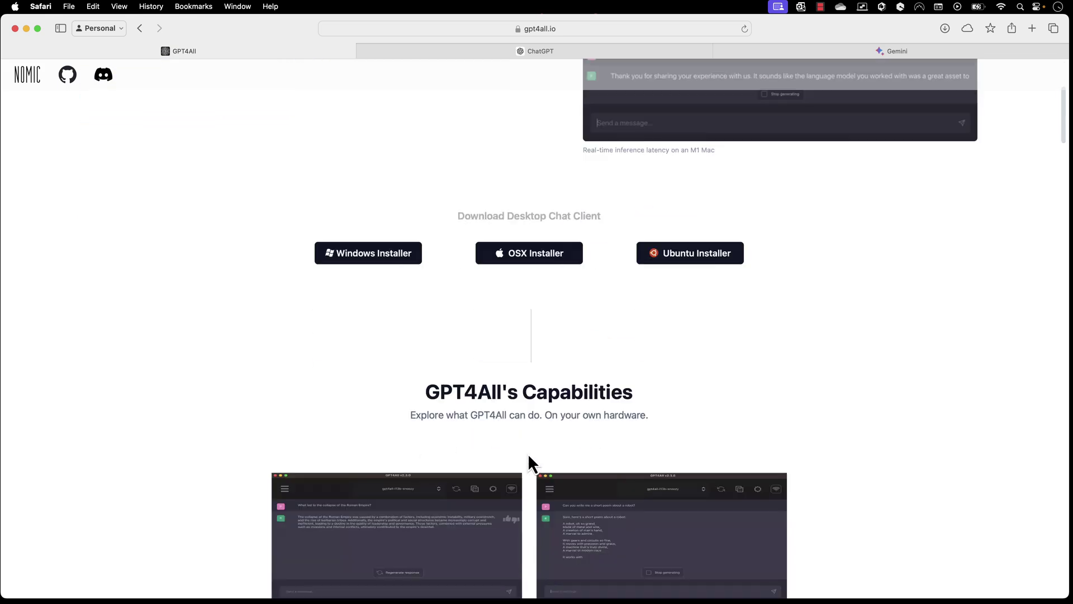
scroll(518, 444, up, 6)
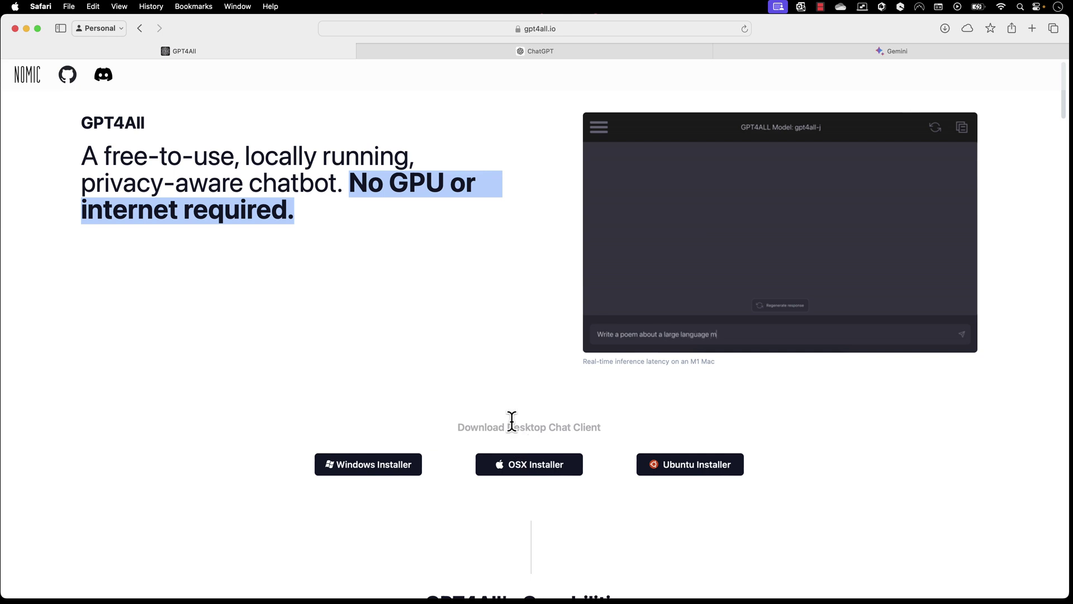
Show the MacOS version of the GPT4All installation instructions.
scroll(510, 470, down, 5)
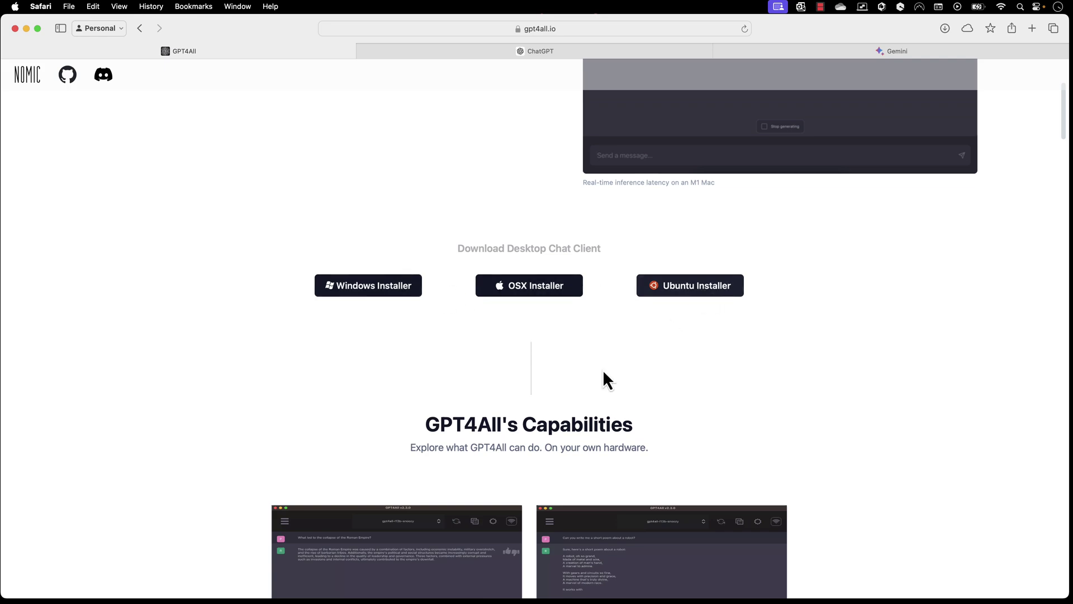
scroll(593, 385, down, 10)
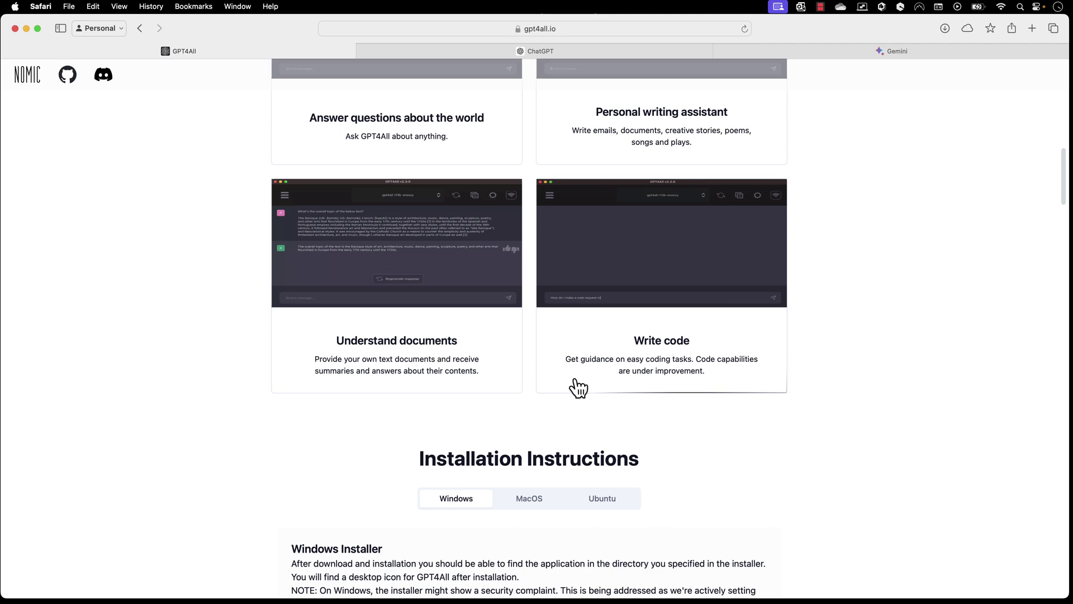
scroll(575, 381, down, 3)
click(536, 363)
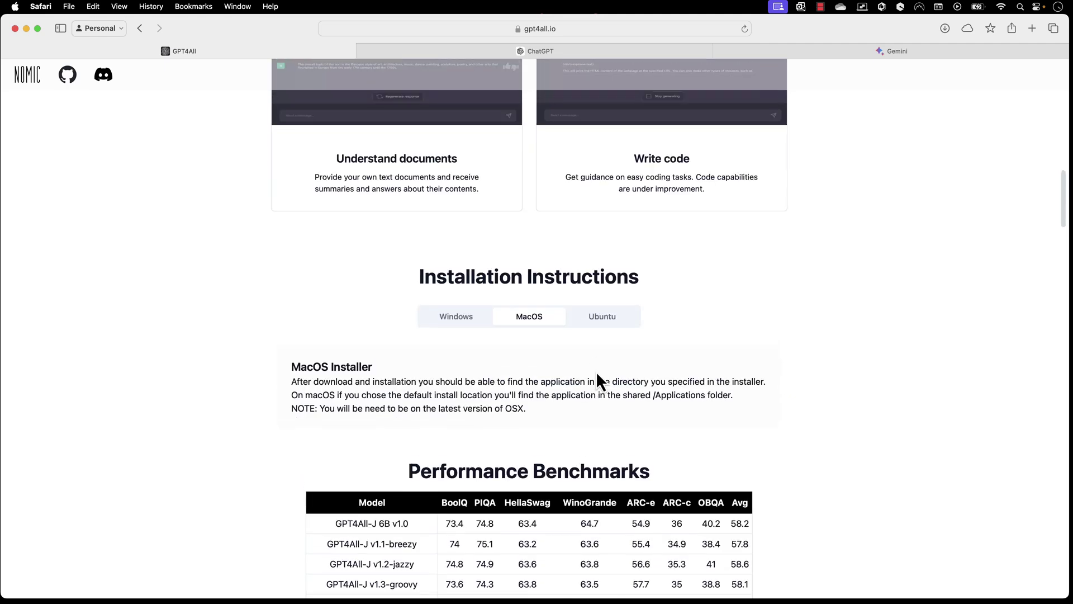
Try to download the OSX installer of the desktop chat client, declining the download permission for gpt4all.io.
scroll(596, 375, up, 15)
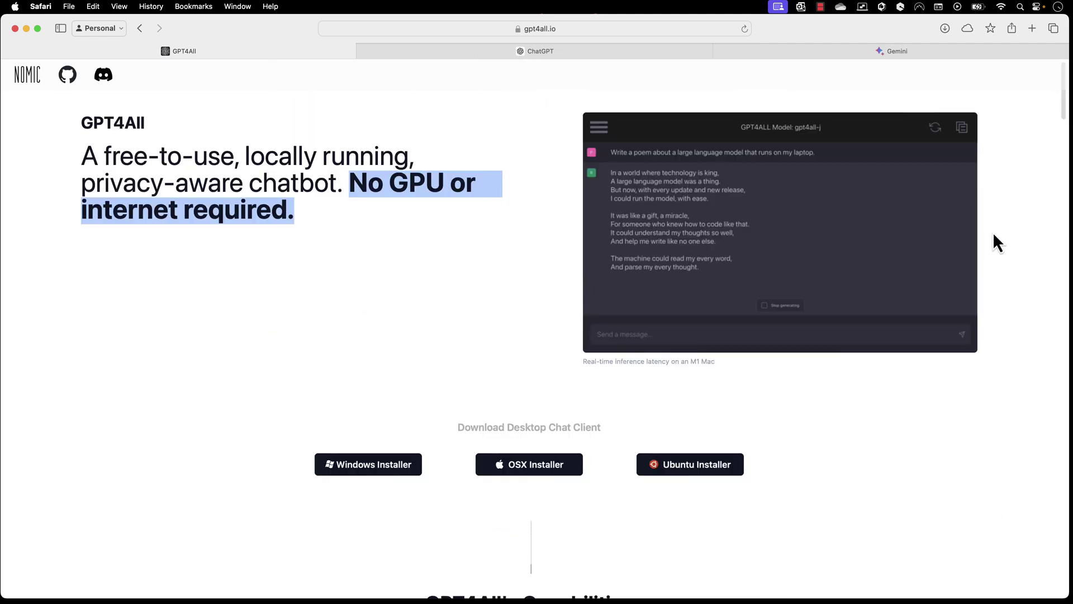
click(559, 467)
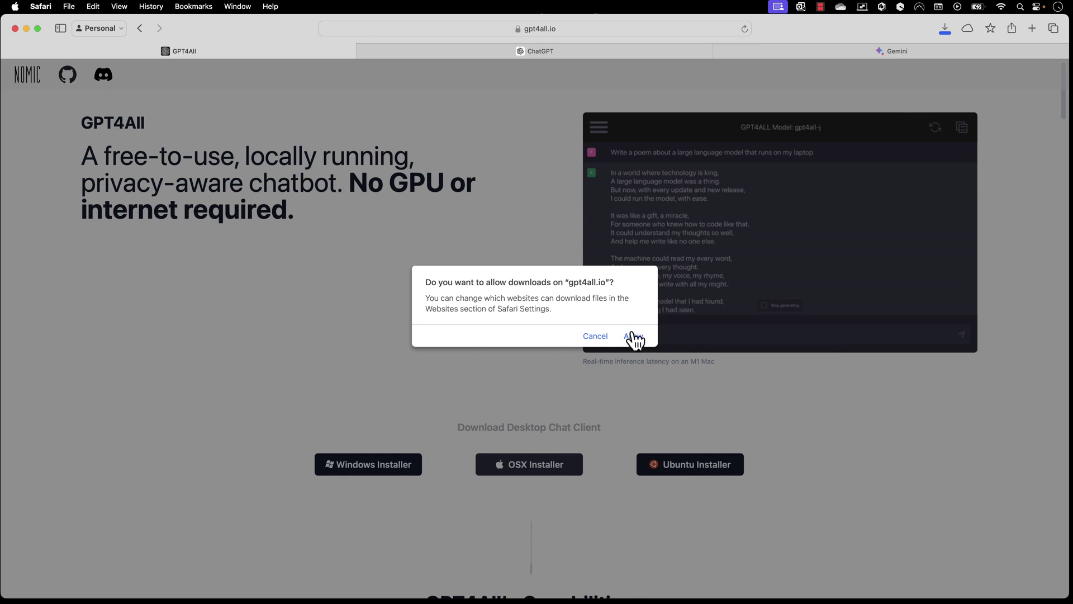
click(594, 338)
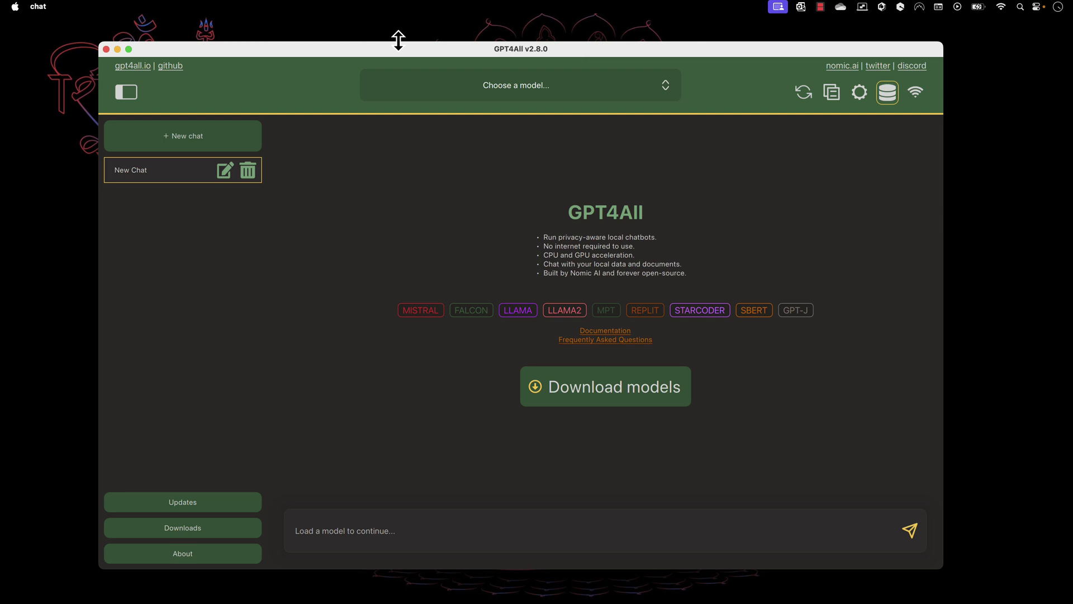
In the GPT4All desktop app, open the model downloads and examine the requirements of the Llama 3, Mistral and ChatGPT entries.
drag(639, 52, 642, 45)
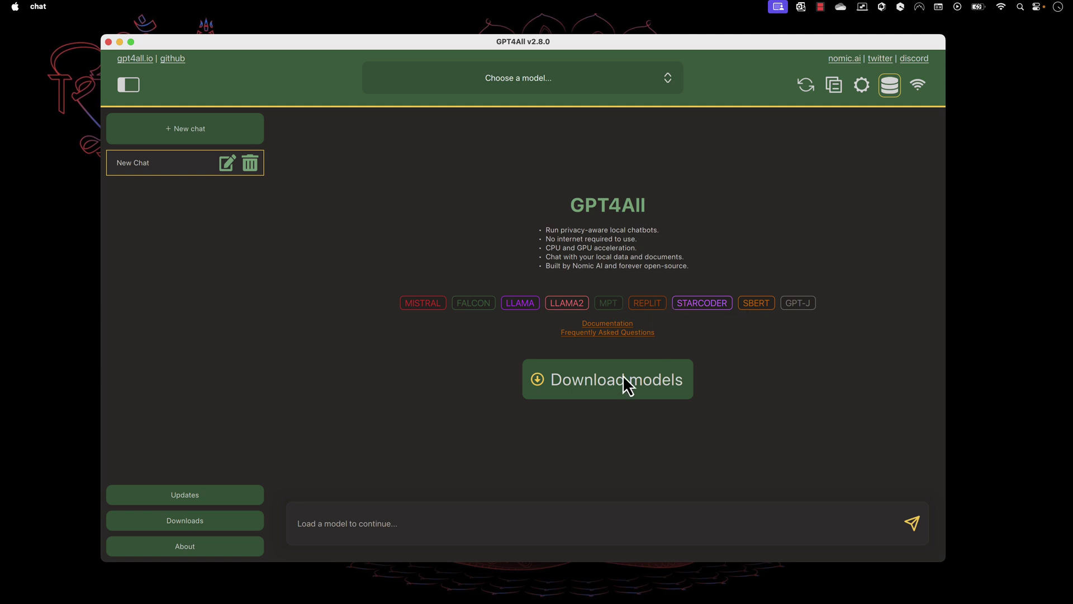
click(607, 380)
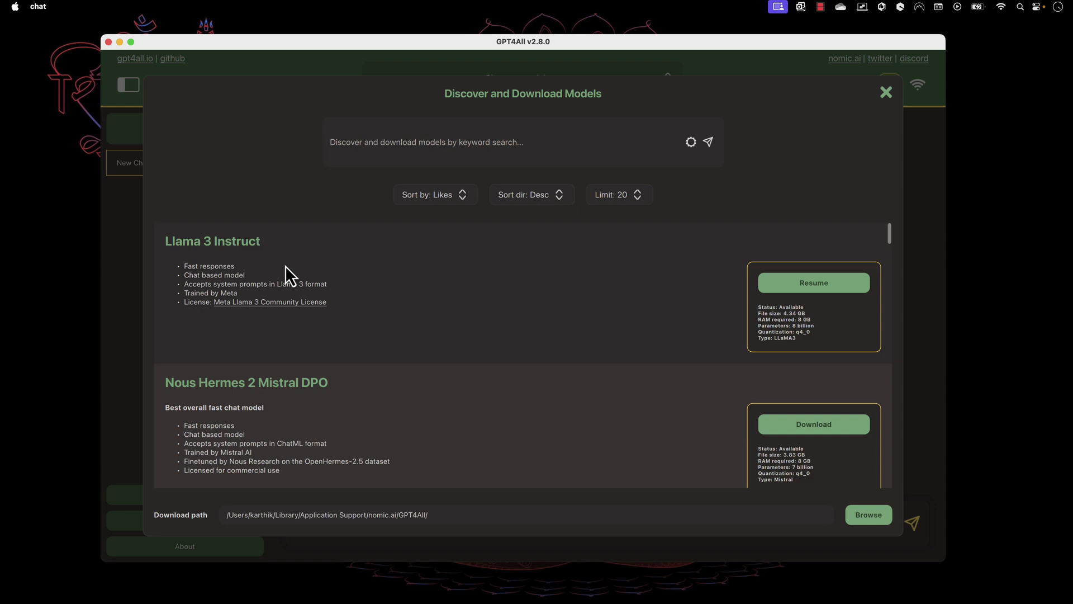
scroll(223, 325, down, 10)
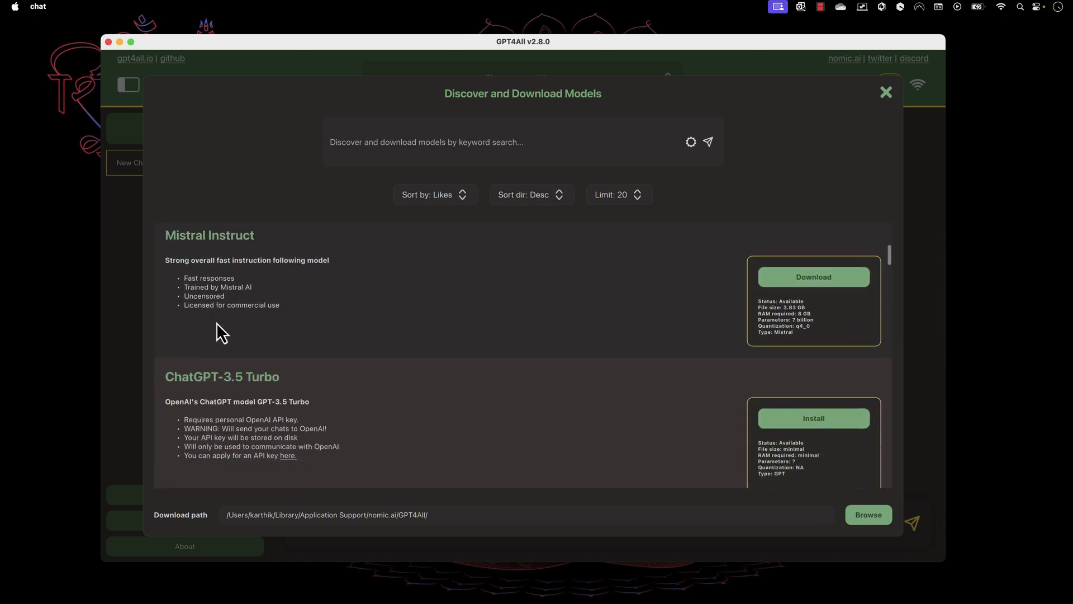
scroll(238, 329, up, 5)
scroll(239, 335, down, 10)
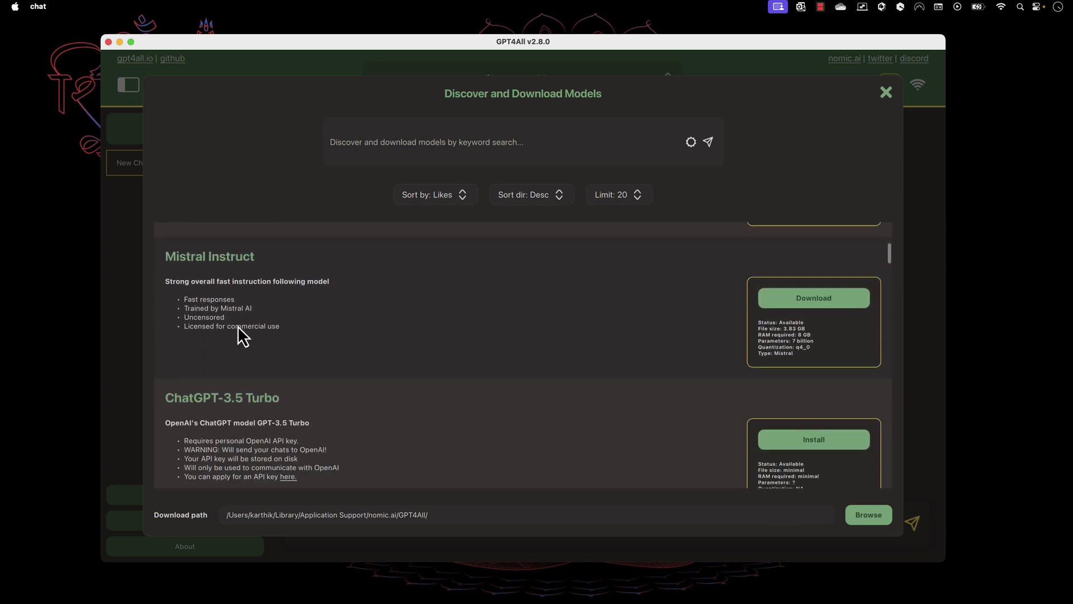
scroll(240, 335, up, 8)
scroll(263, 364, down, 3)
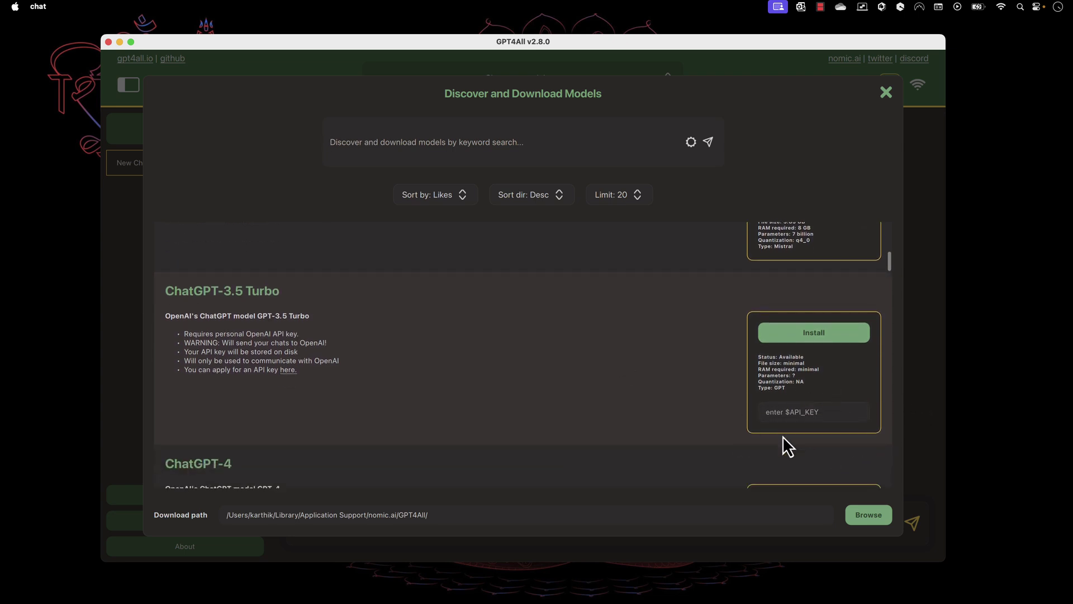
scroll(571, 378, down, 2)
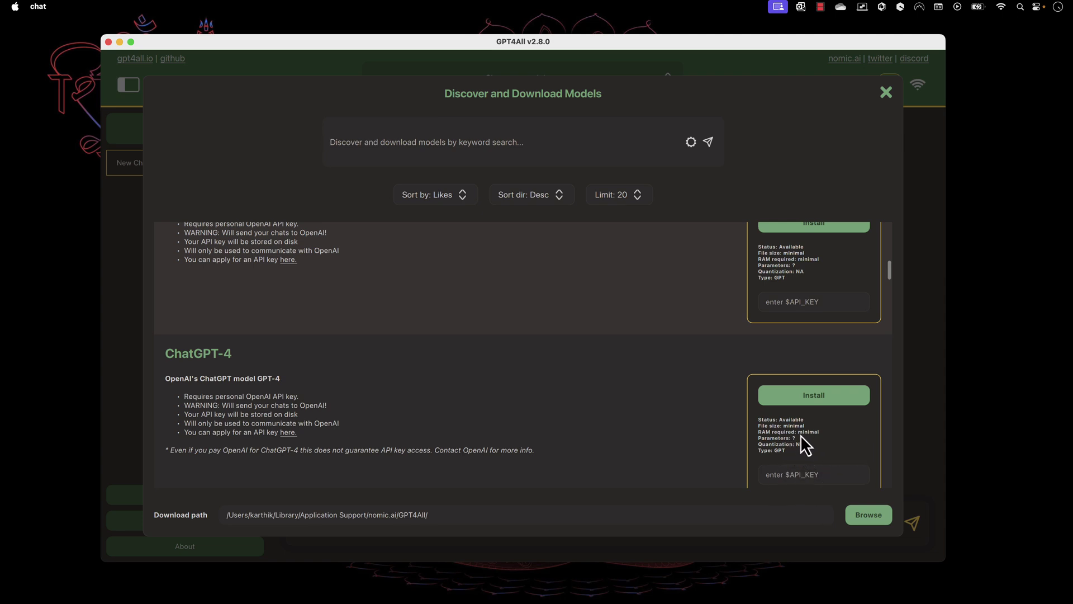
scroll(304, 445, down, 1)
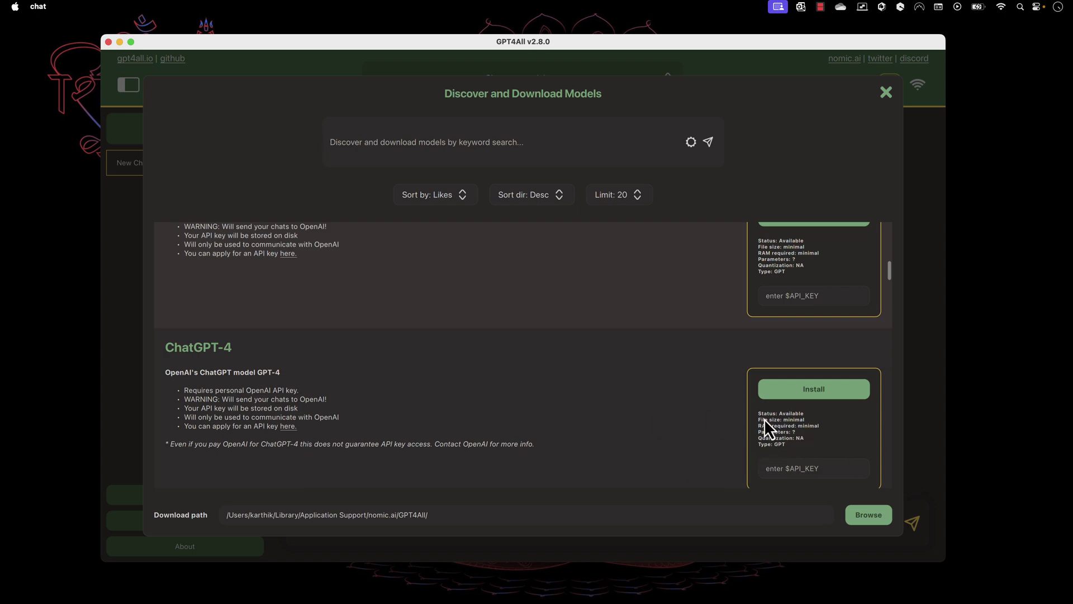
scroll(726, 443, up, 10)
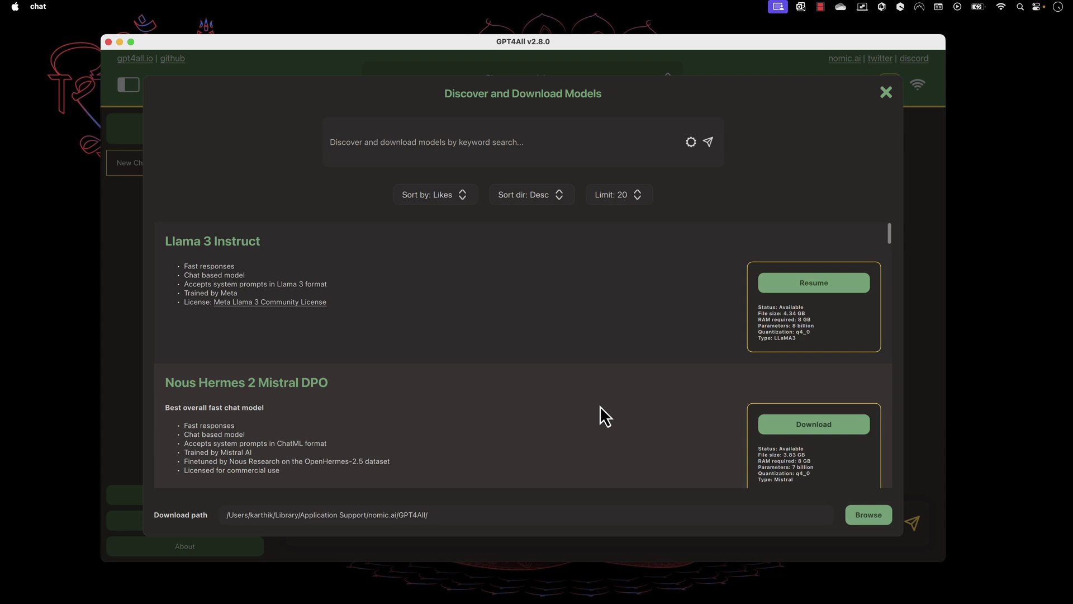
scroll(599, 406, down, 1)
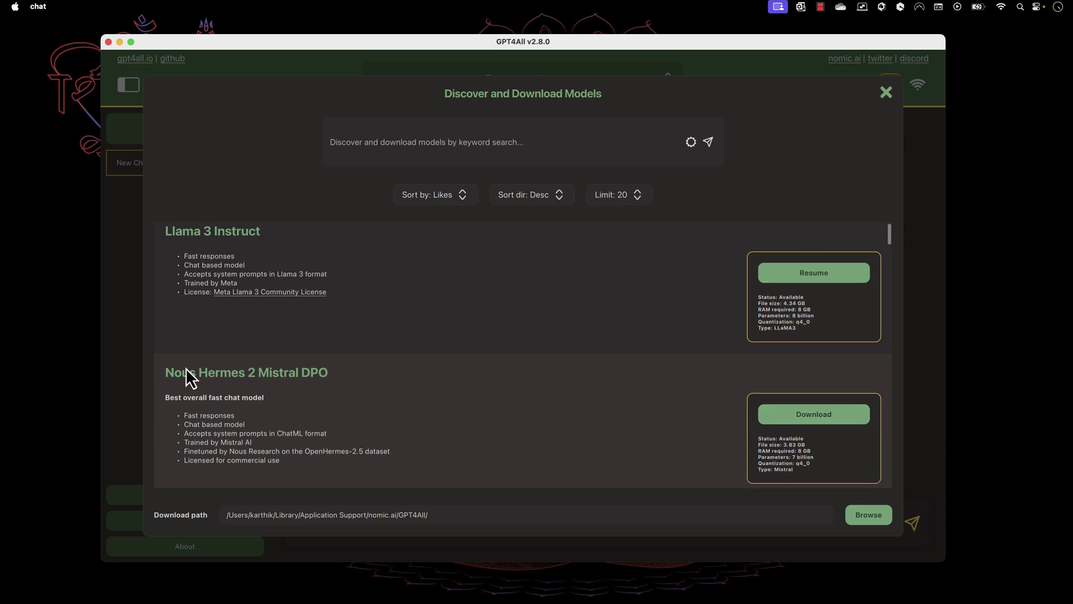
Resume the Llama 3 Instruct download until it is installed, close the model downloads and load Llama 3 Instruct for the chat.
scroll(413, 401, up, 1)
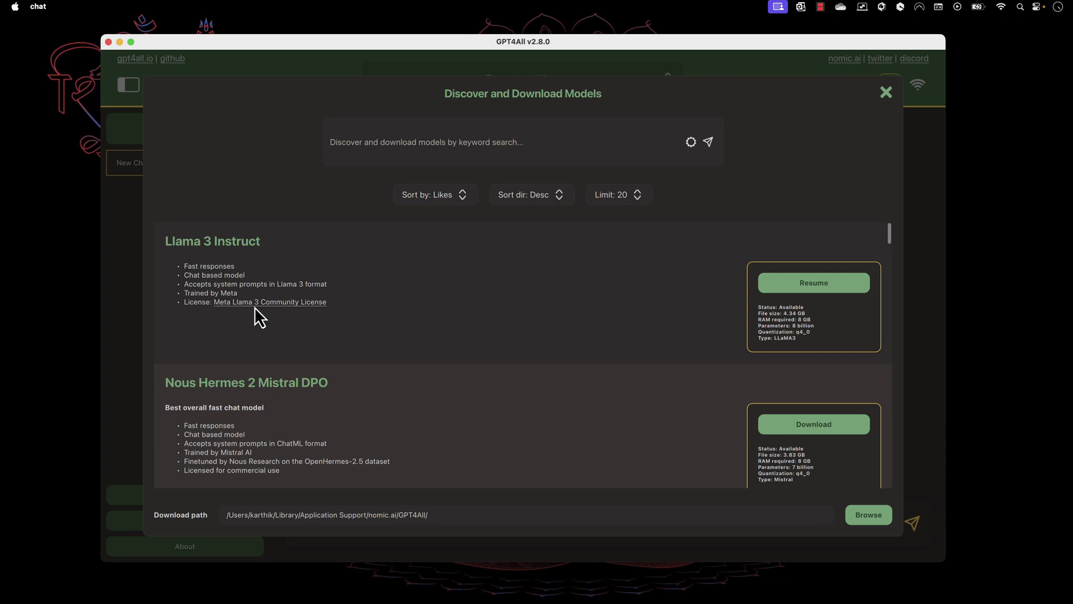
click(820, 287)
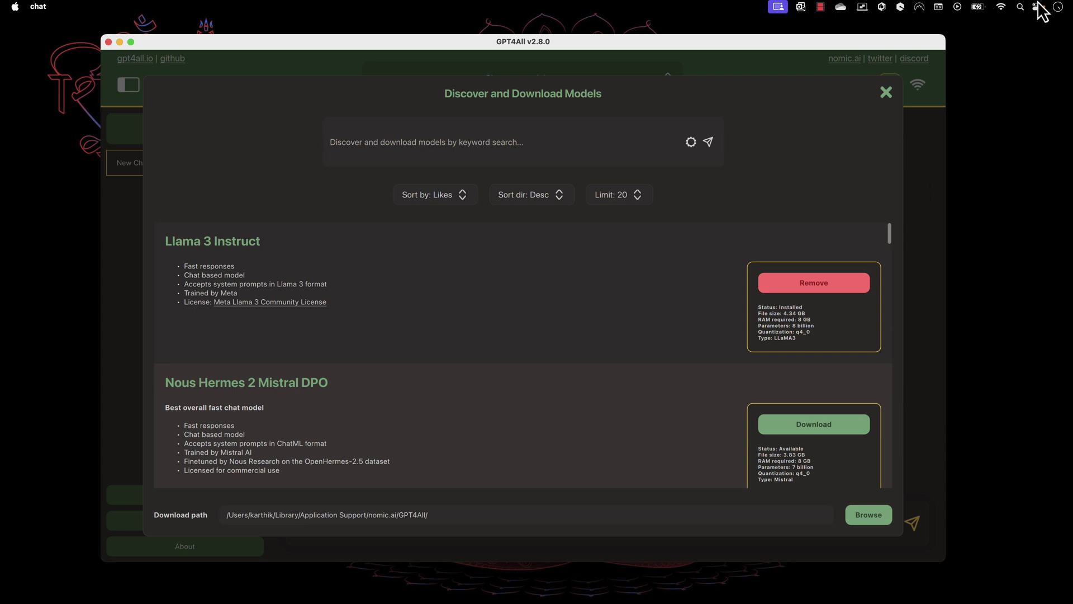
click(887, 94)
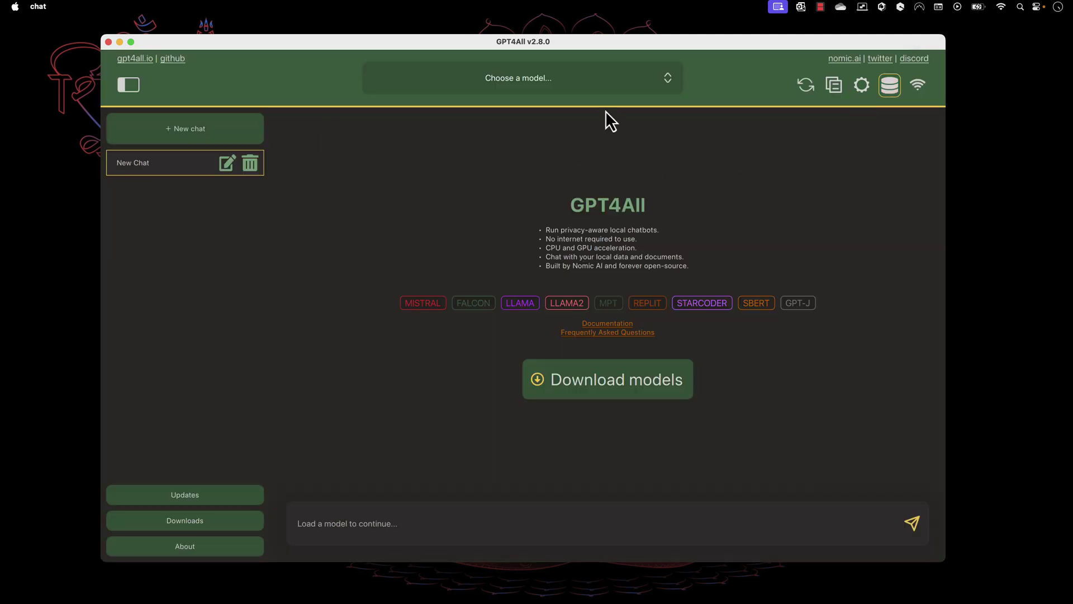
click(632, 89)
click(397, 107)
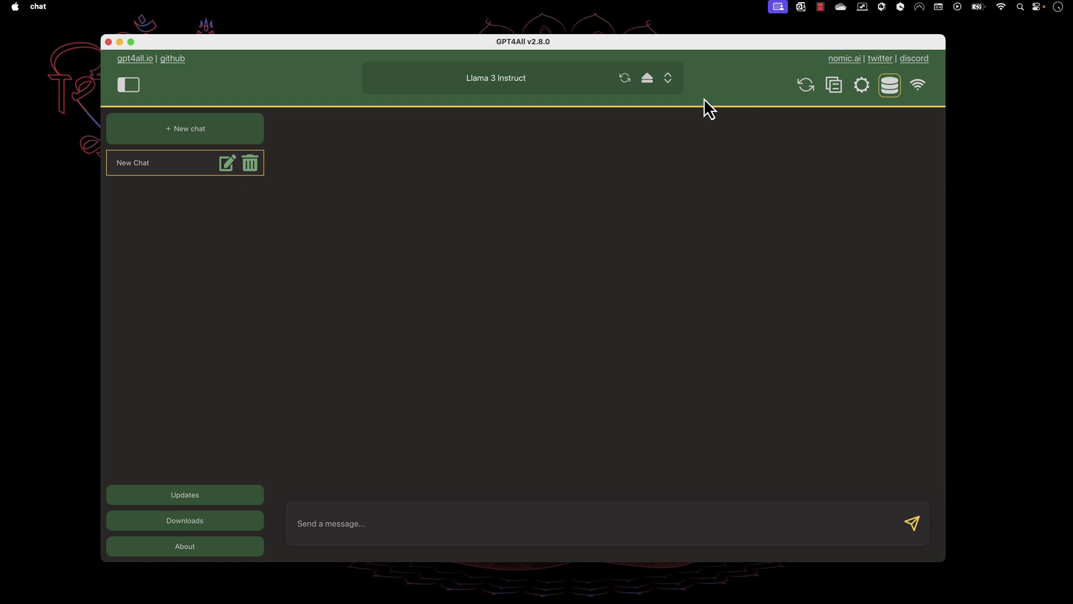
Turn off the computer's Wi-Fi.
click(1001, 7)
click(997, 26)
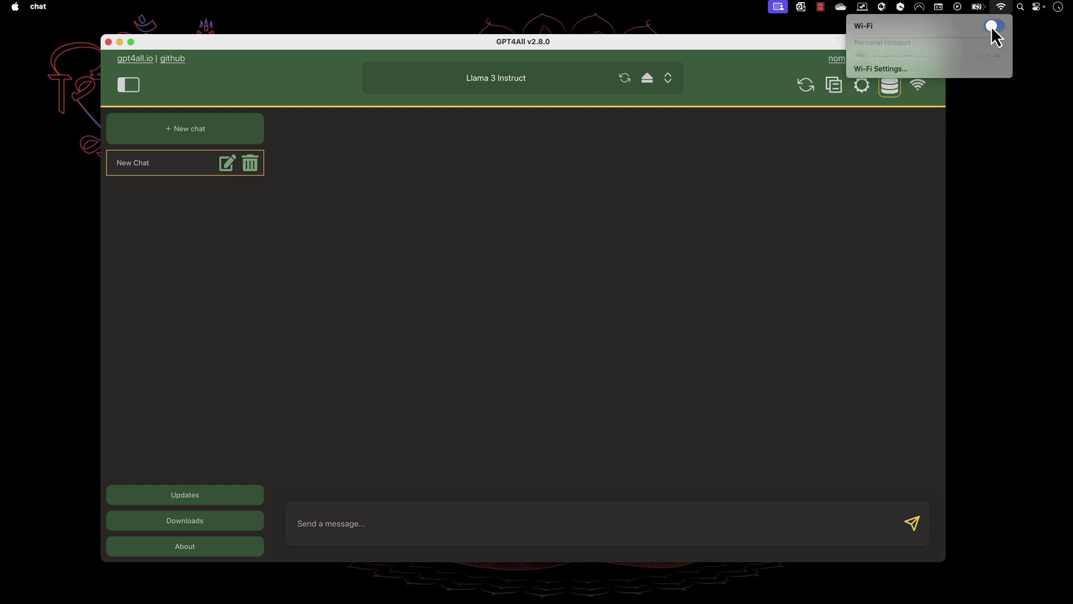
click(798, 244)
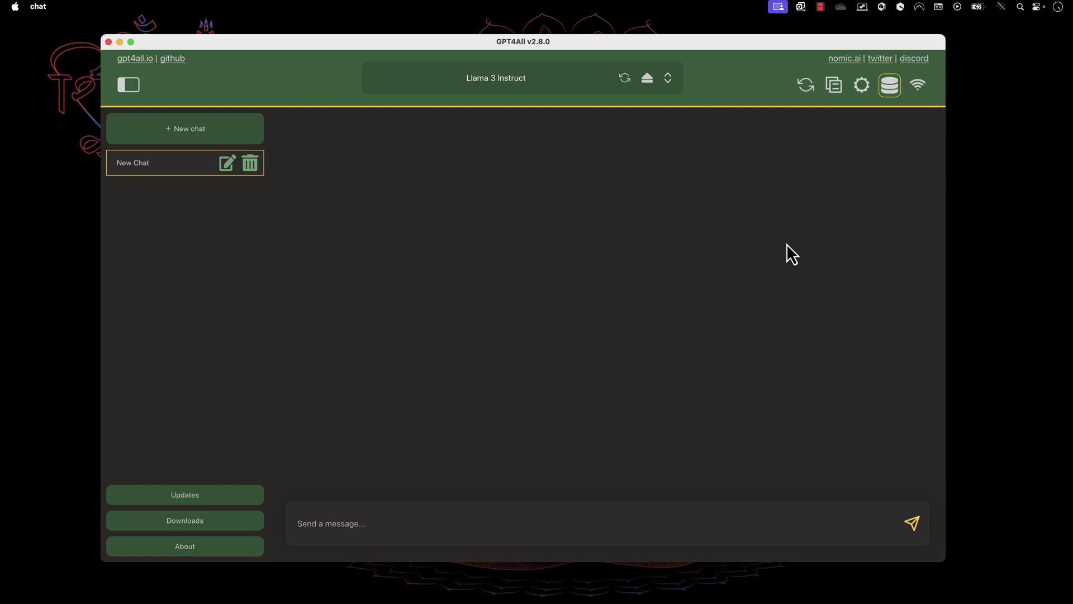
Switch to Safari, try to load chatgpt.com in a new tab while offline, and minimize the browser window.
key(super+Tab)
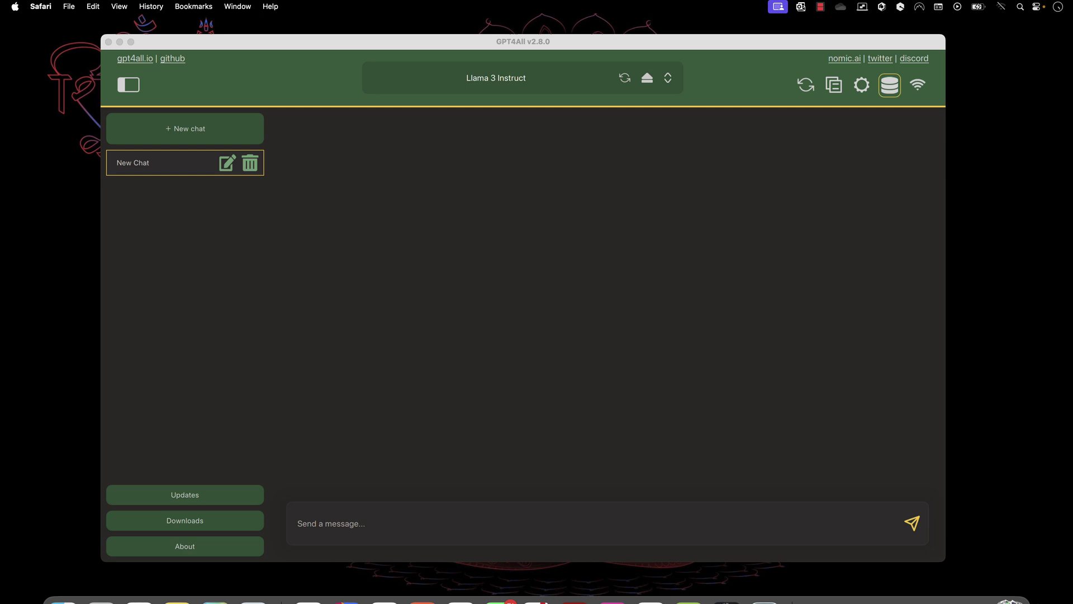
click(973, 585)
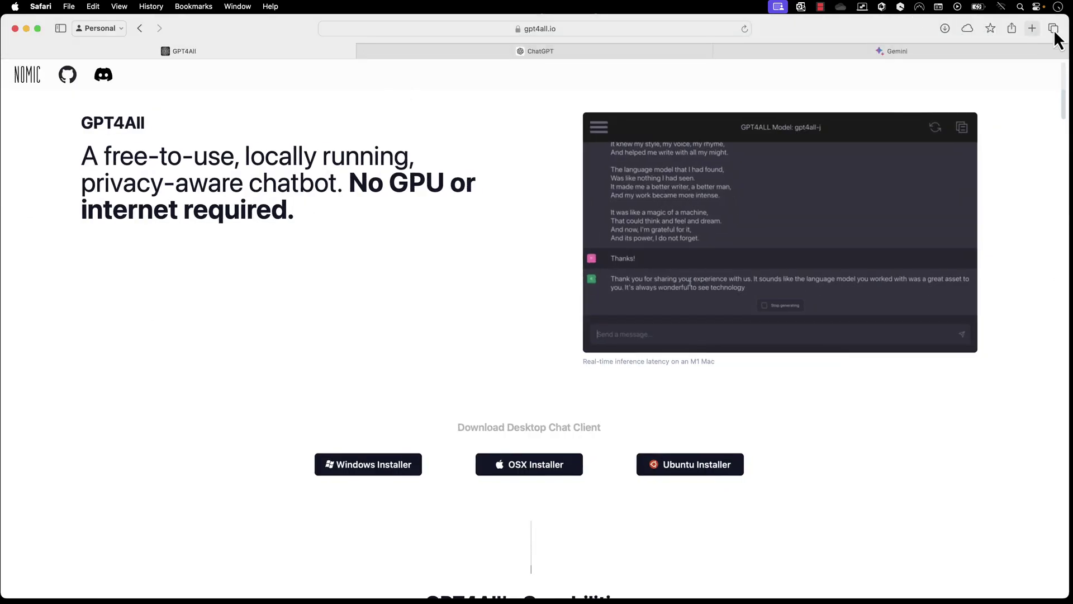
click(1034, 29)
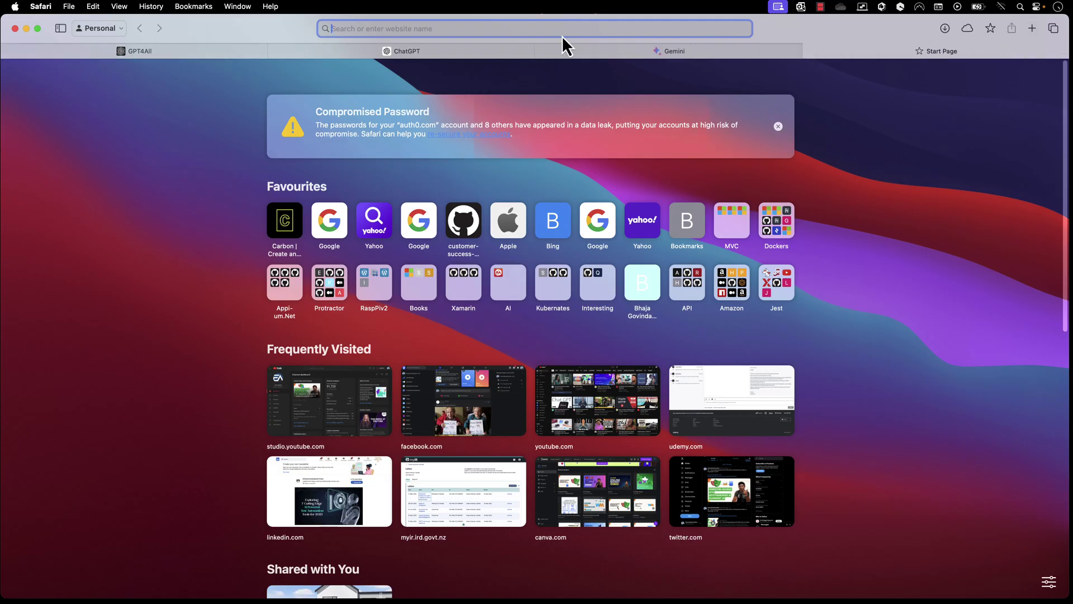
text(chat)
key(Return)
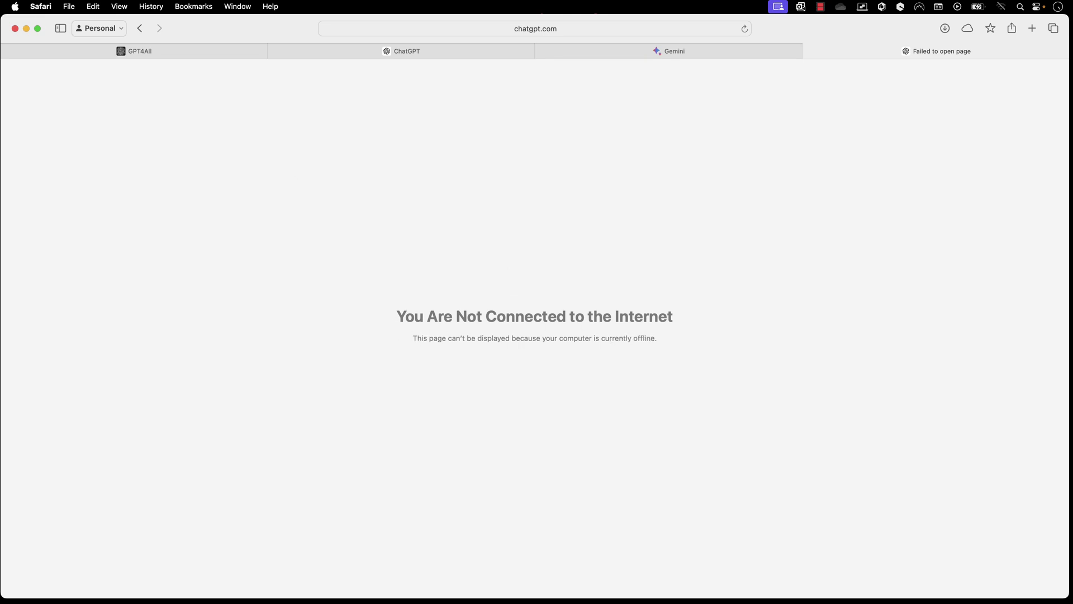
click(26, 28)
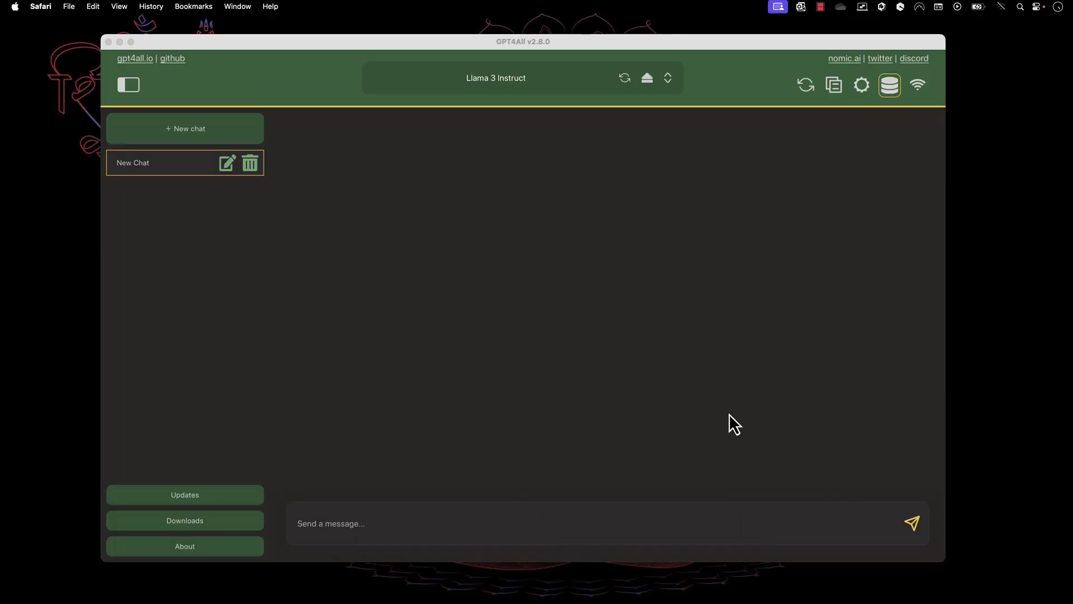
Send the local Llama 3 Instruct model the prompt "Tell me the evolution of human being".
click(367, 531)
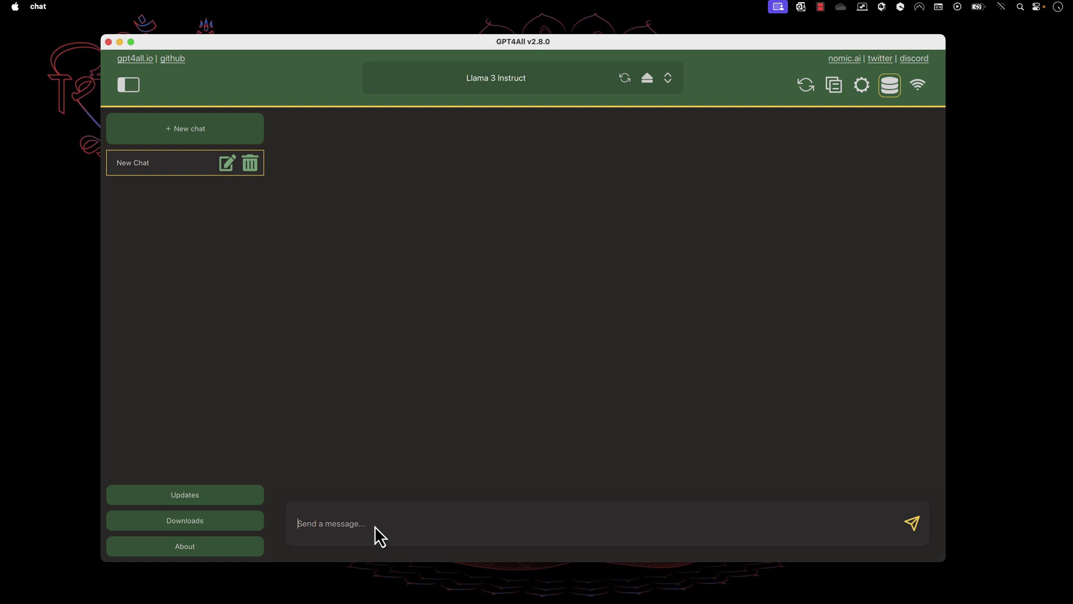
text(Tell me the evolution of human being)
key(Return)
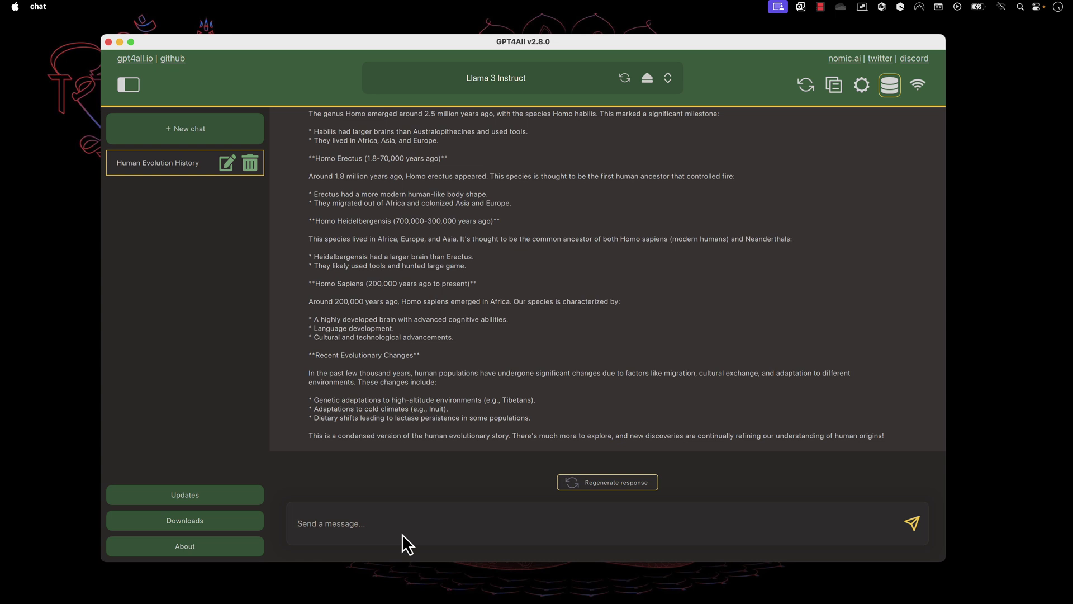
Send the prompt "Write a simple SElenium with C# code to initialize a browser and handle popup window" and review the generated code.
text(Write a simple SElenium with C# code to initialize a)
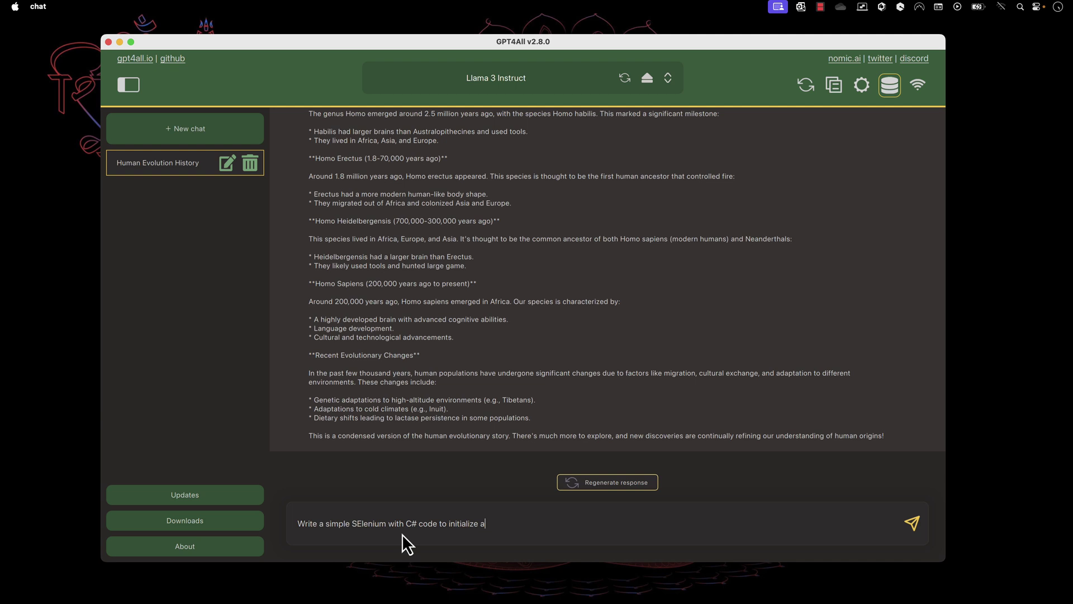
text( browser and open)
key(BackSpace)
key(BackSpace)
key(BackSpace)
key(BackSpace)
text(handle popup window)
key(Return)
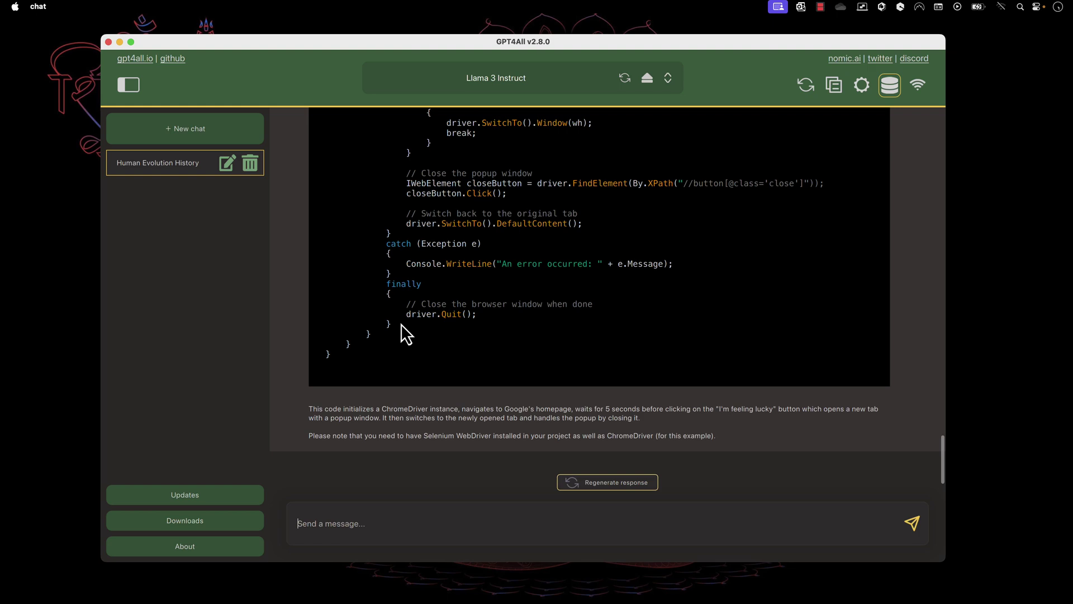
scroll(475, 310, up, 5)
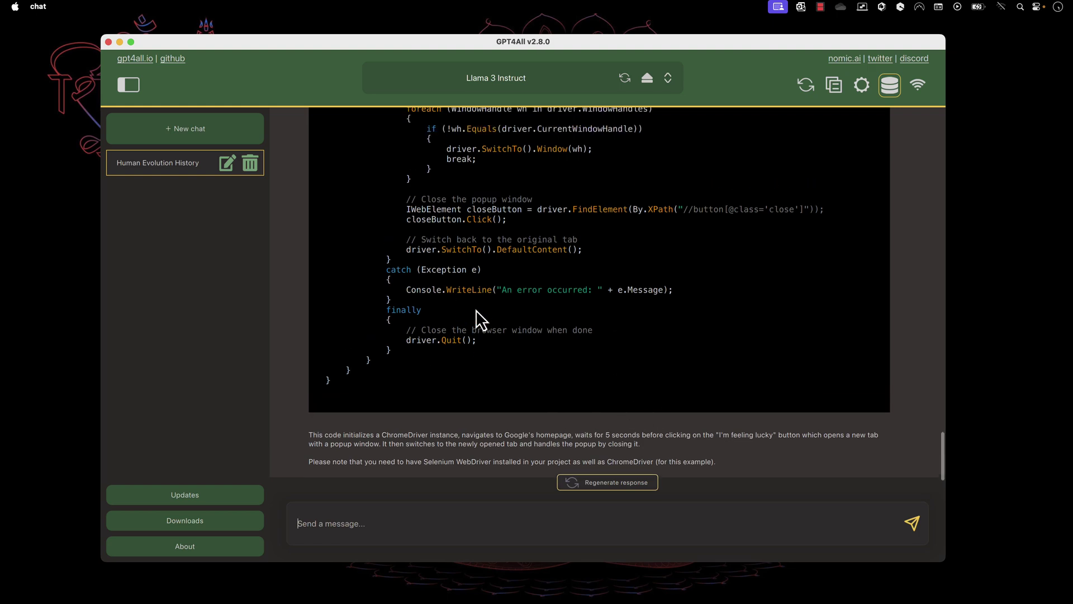
scroll(476, 309, down, 4)
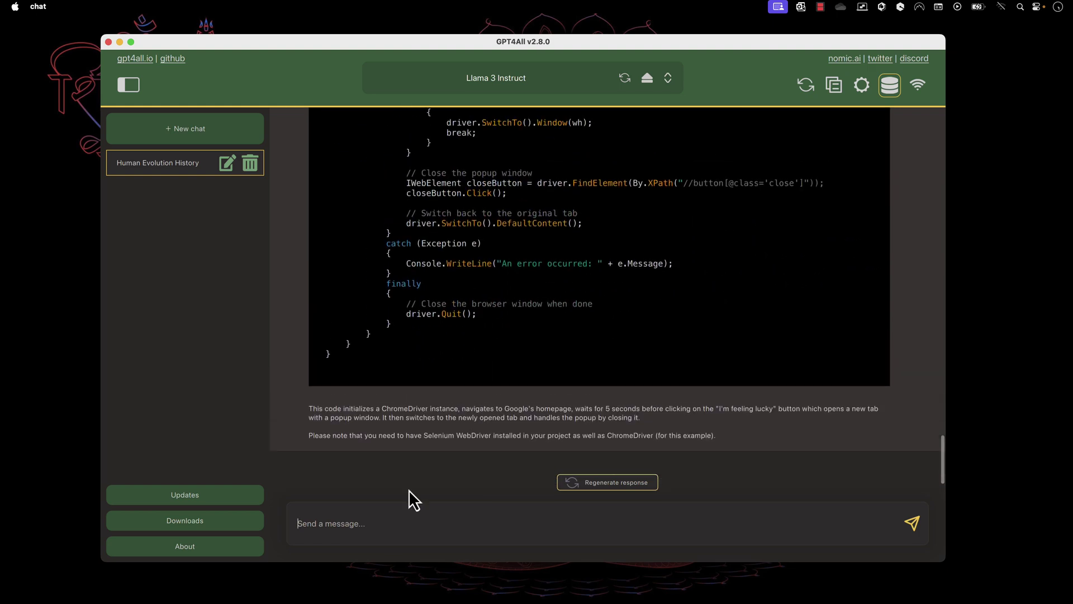
click(340, 521)
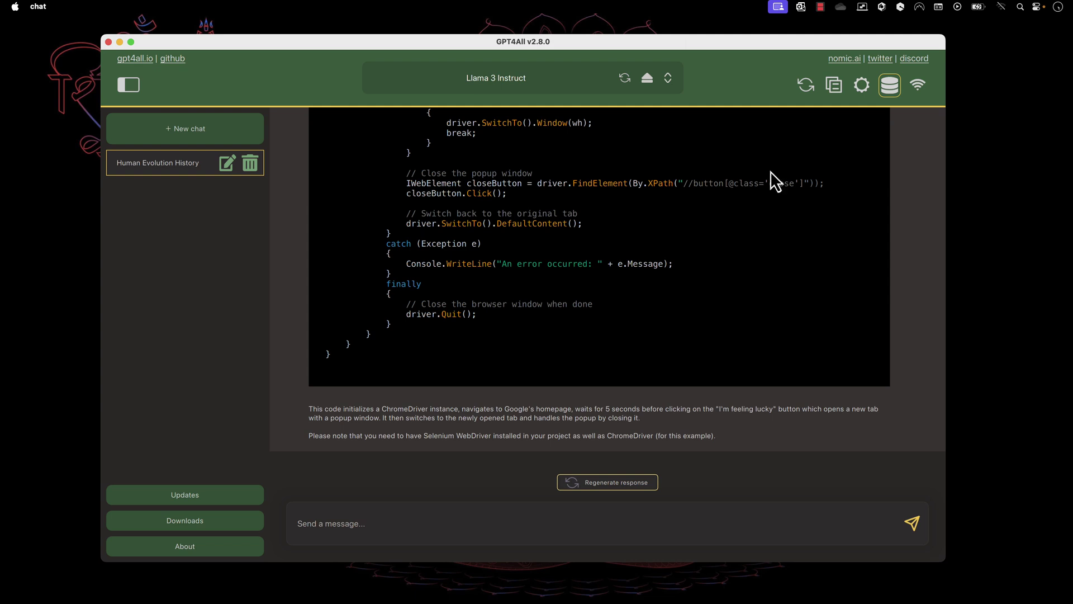
Open the LocalDocs settings for adding and removing local document collections, and turn Wi-Fi back on.
click(889, 85)
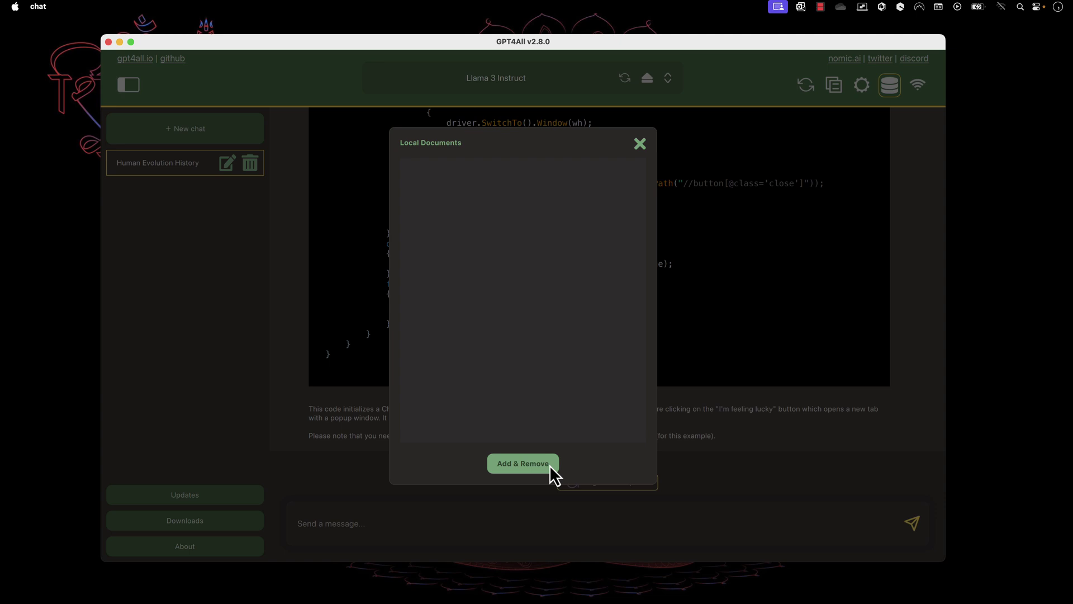
click(521, 465)
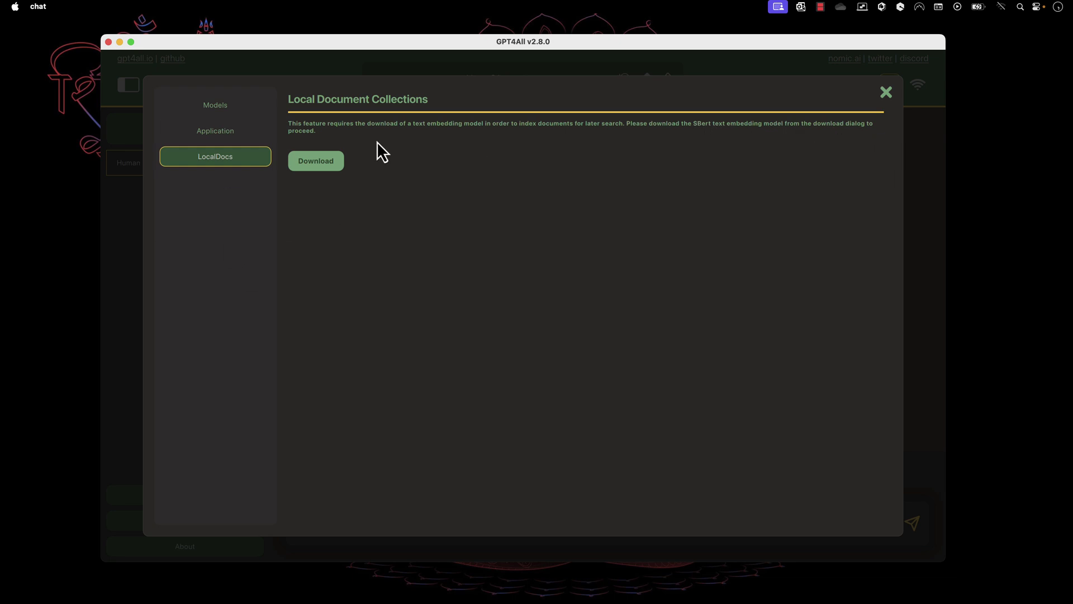
click(1000, 7)
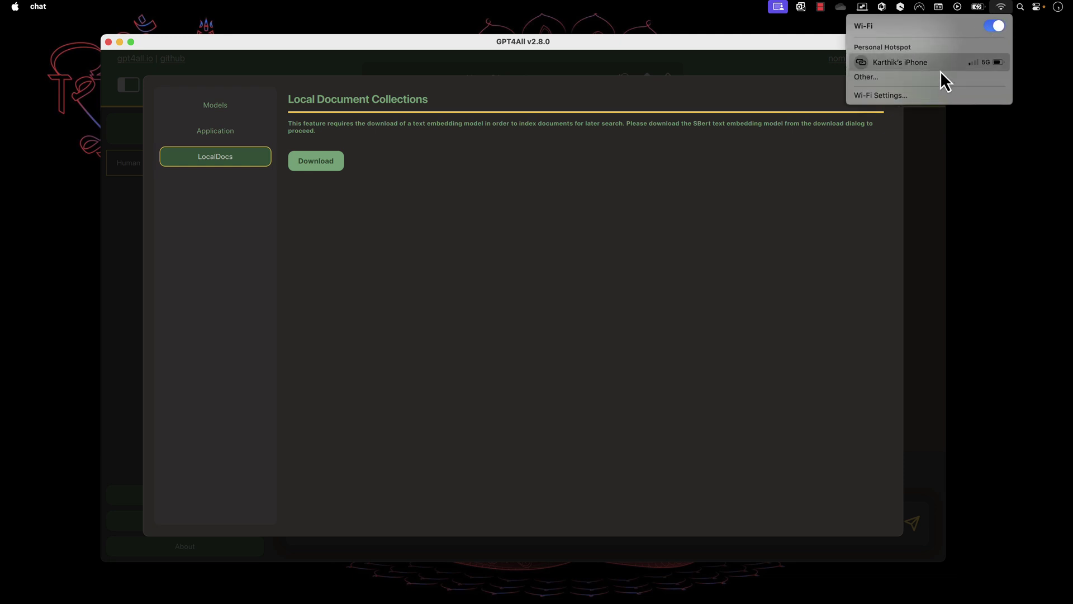
click(727, 117)
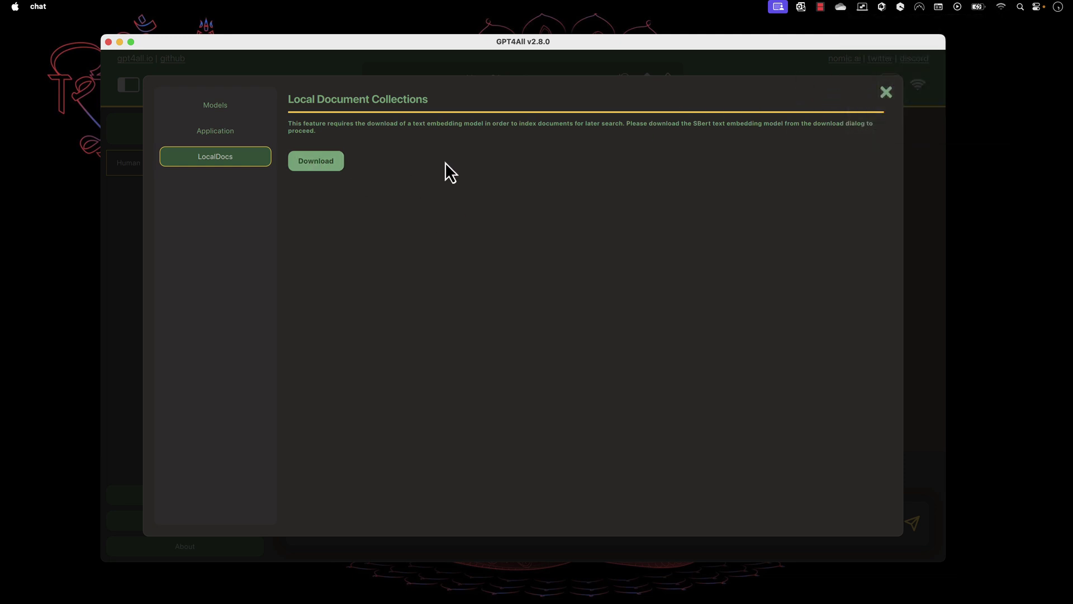
Download the SBert text embedding model required by LocalDocs and return to the Local Document Collections settings.
click(322, 161)
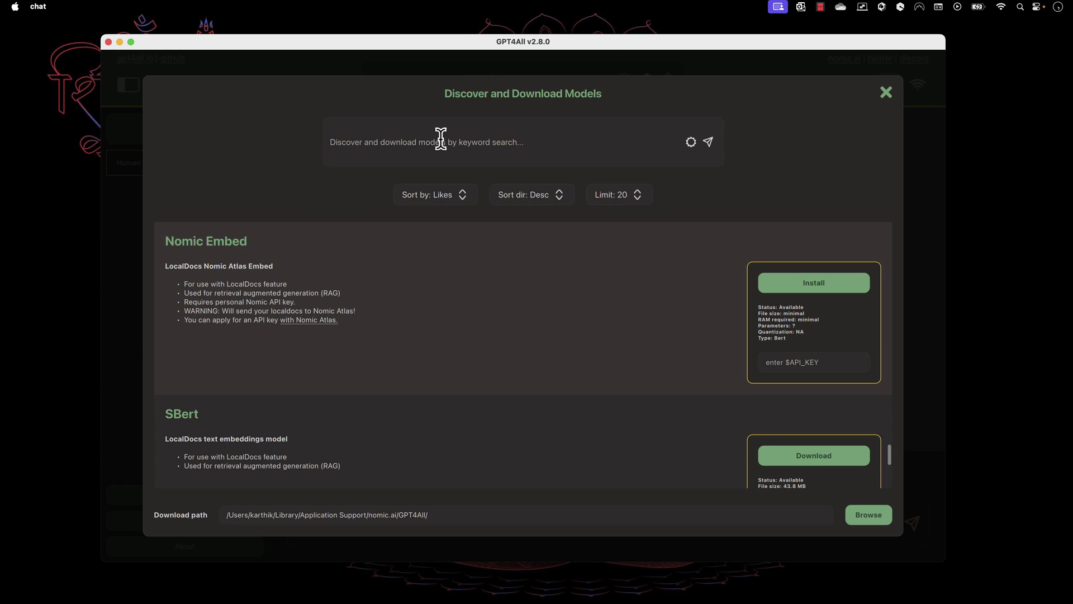
click(823, 459)
scroll(554, 391, down, 1)
scroll(557, 391, down, 3)
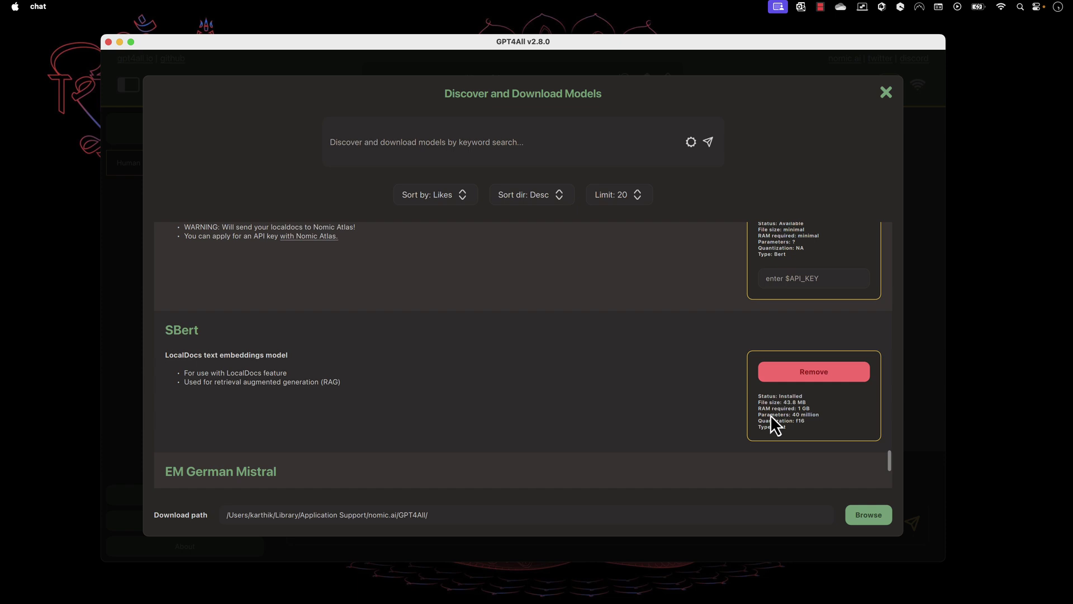
click(887, 94)
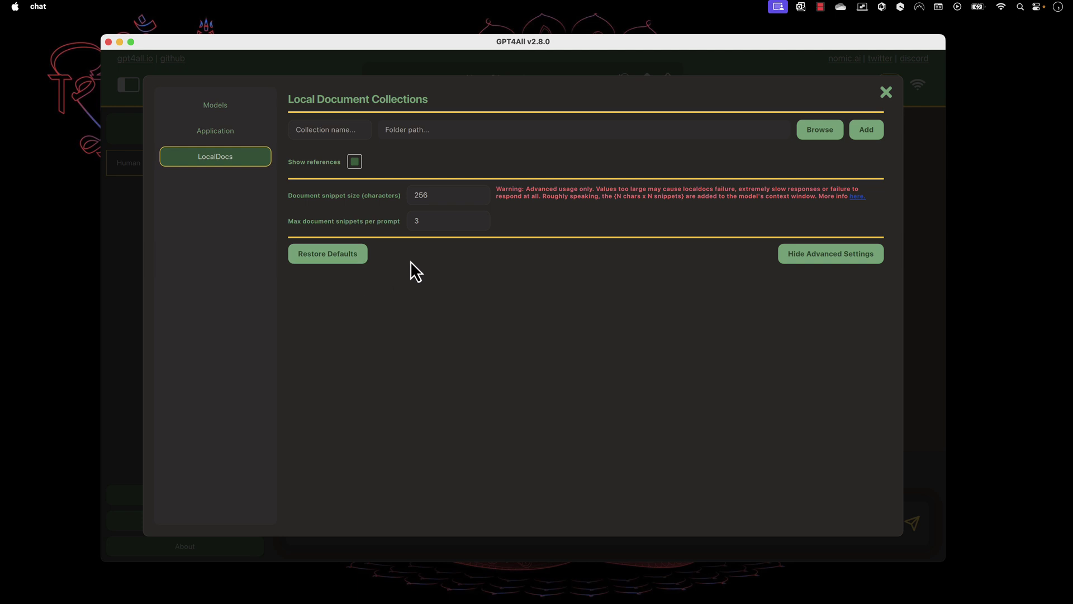
Switch to the docum folder in Finder and open aspnet-core-aspnetcore-8.0.pdf in Acrobat Reader.
mouse_move(575, 589)
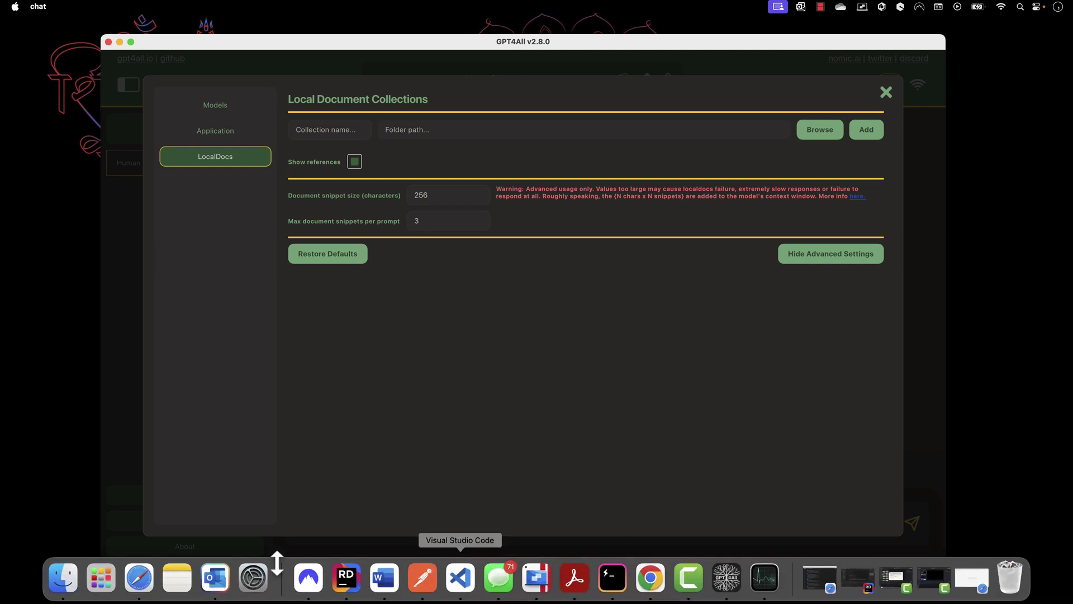
click(63, 579)
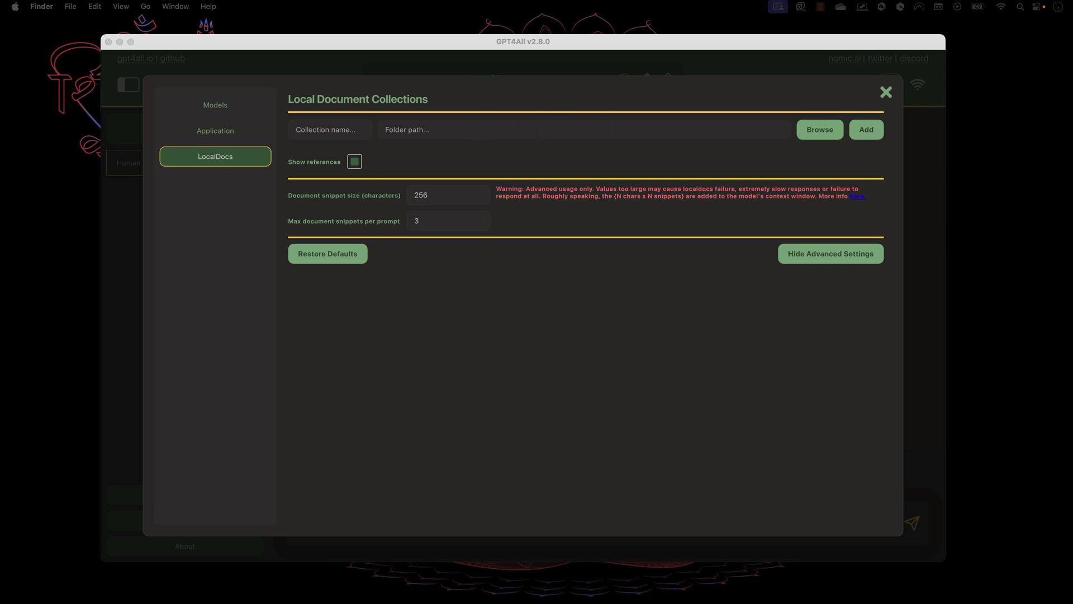
drag(844, 110, 638, 139)
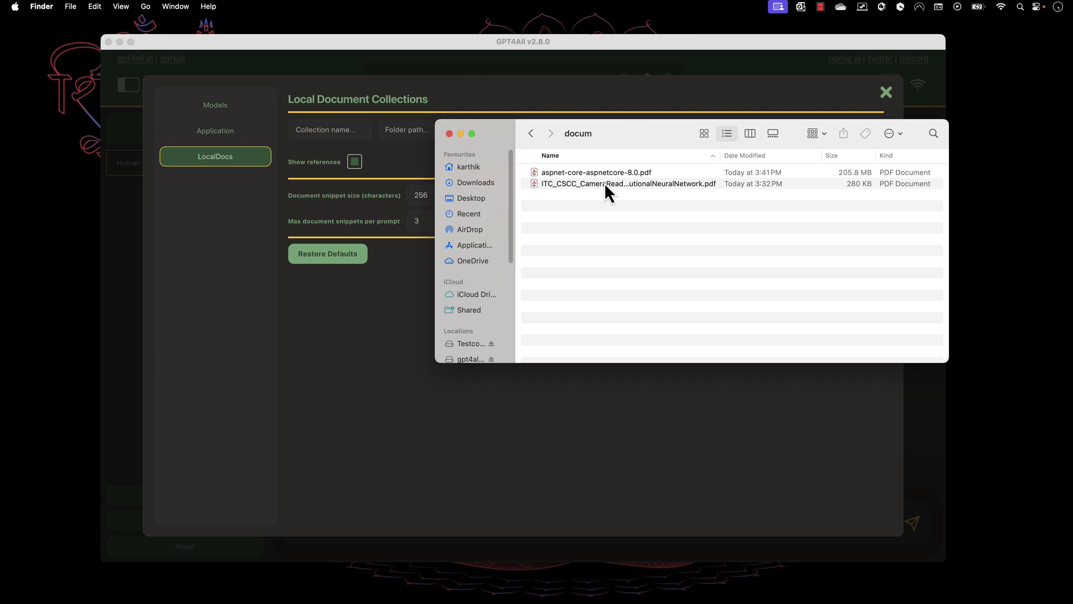
click(647, 176)
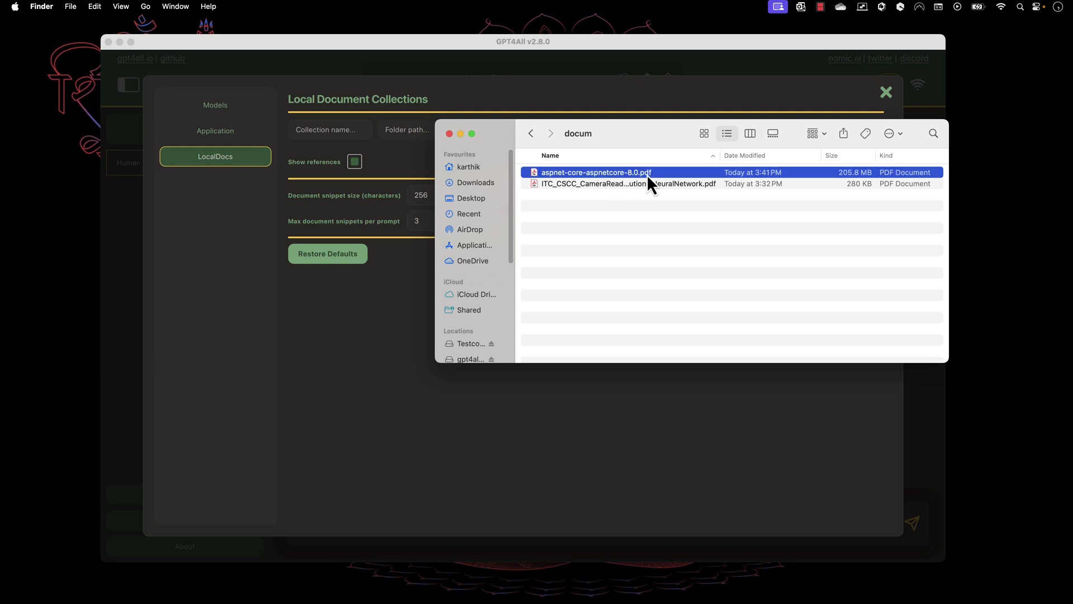
double_click(858, 176)
drag(521, 68, 486, 46)
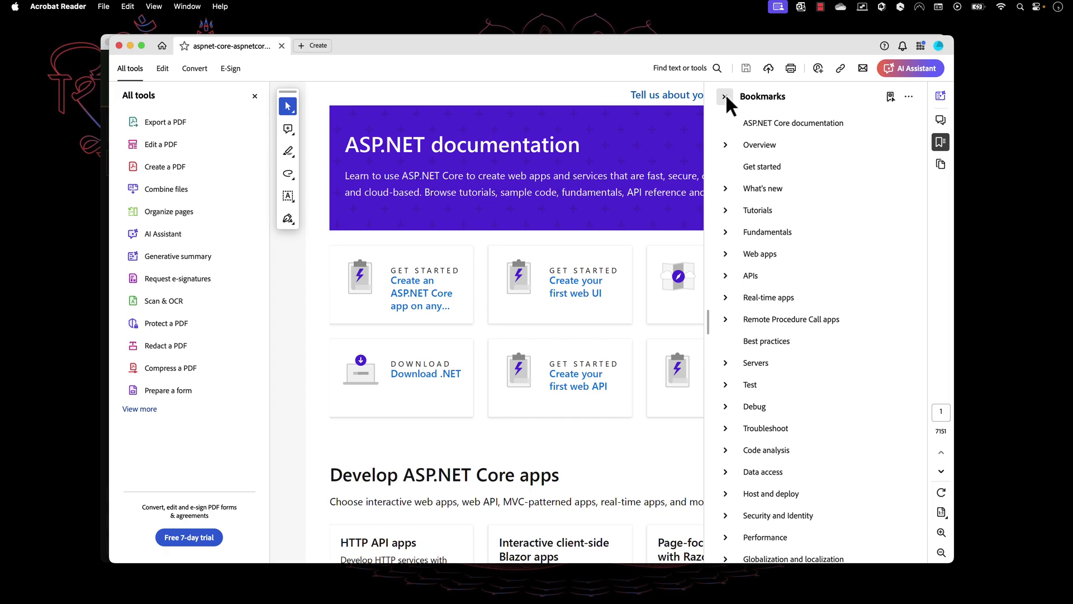
Skim the pages of the ASP.NET documentation PDF and hide its bookmarks.
scroll(778, 391, down, 3)
scroll(779, 389, up, 3)
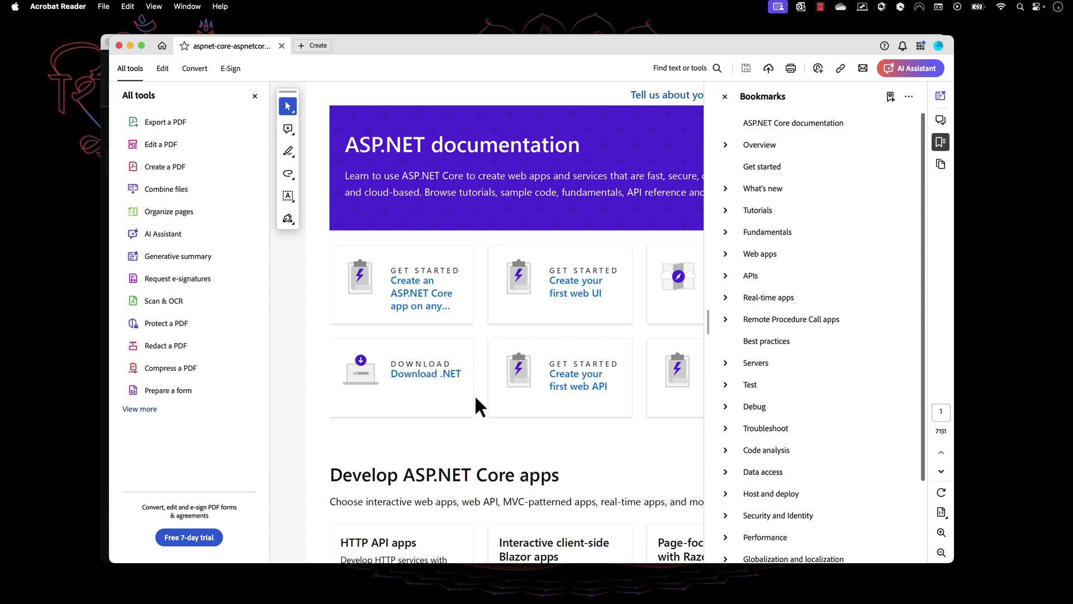
scroll(474, 394, down, 20)
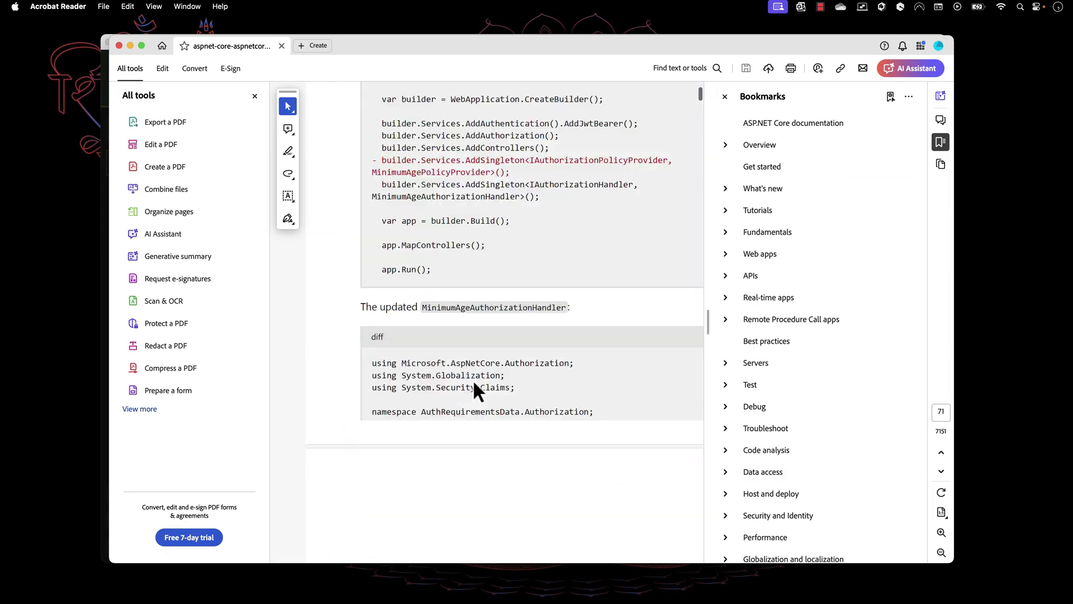
scroll(474, 385, up, 15)
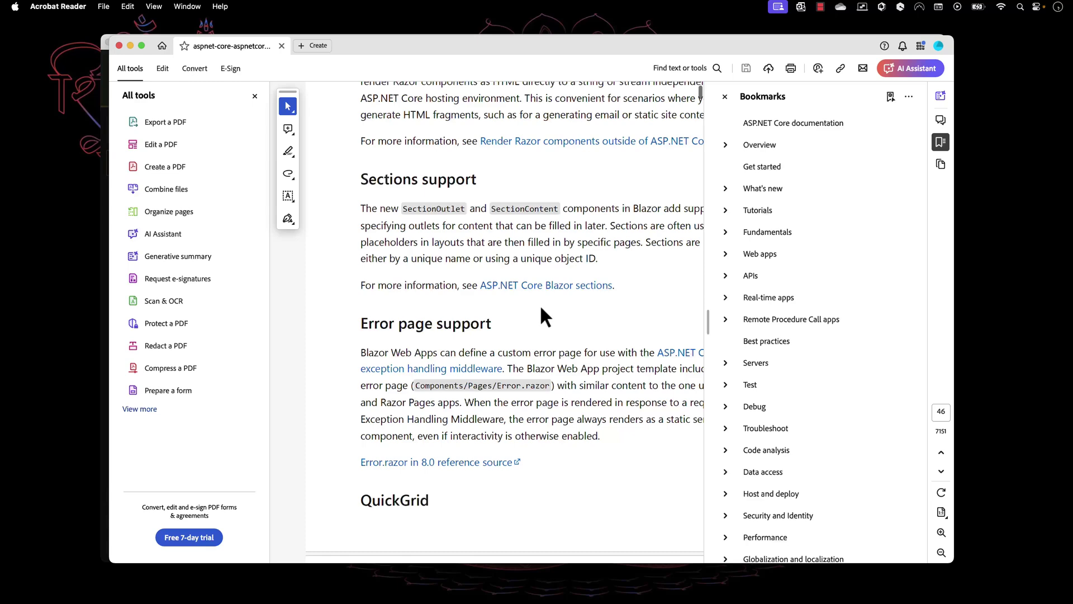
scroll(541, 309, down, 5)
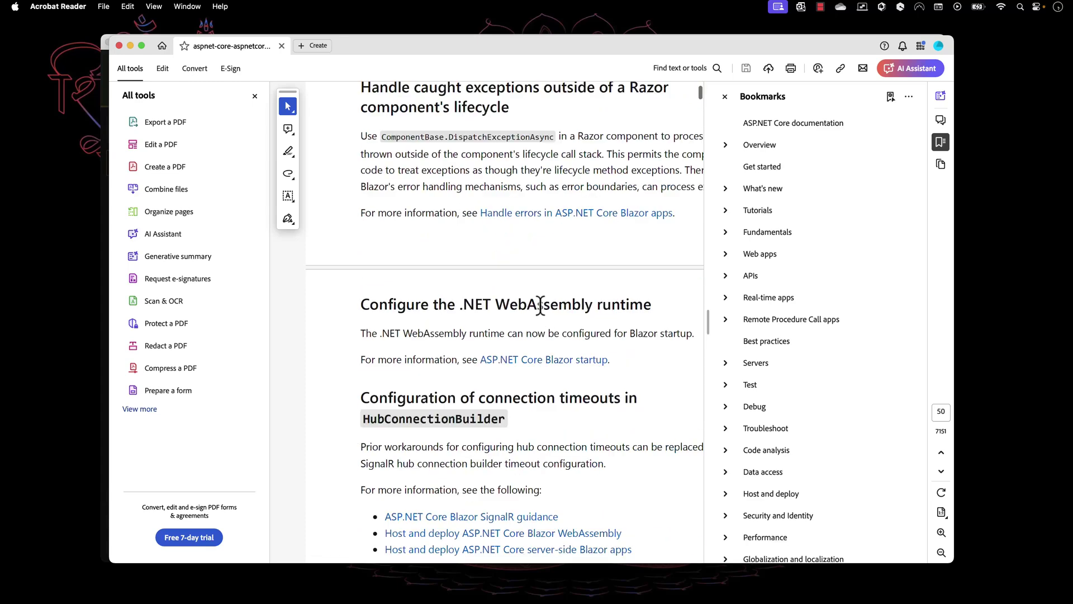
click(725, 96)
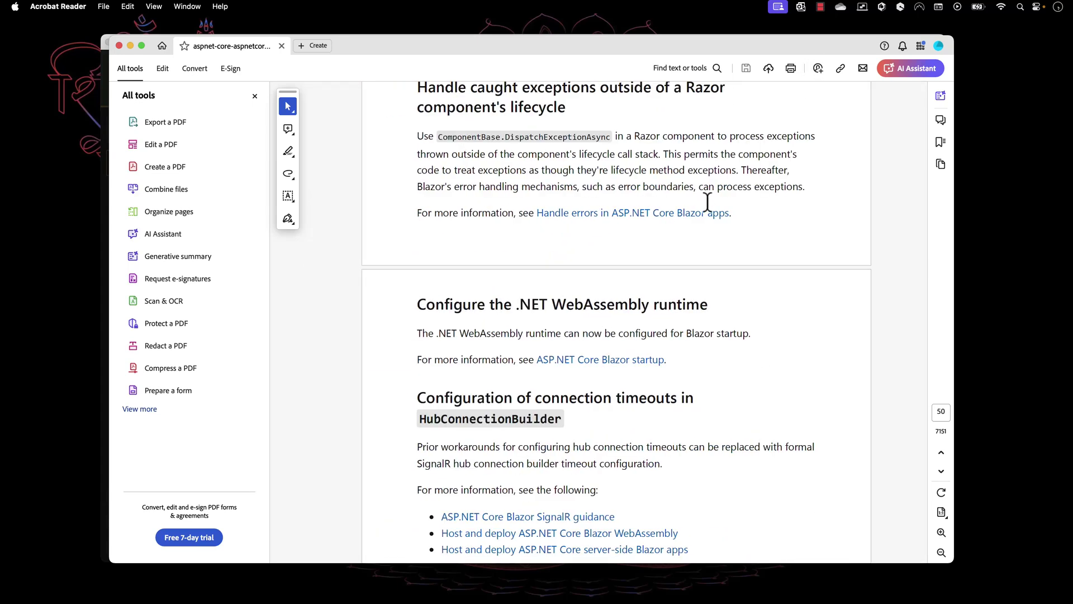
Close the PDF and Finder windows, return to GPT4All, and choose the Downloads folder as the path of a new document collection.
click(119, 45)
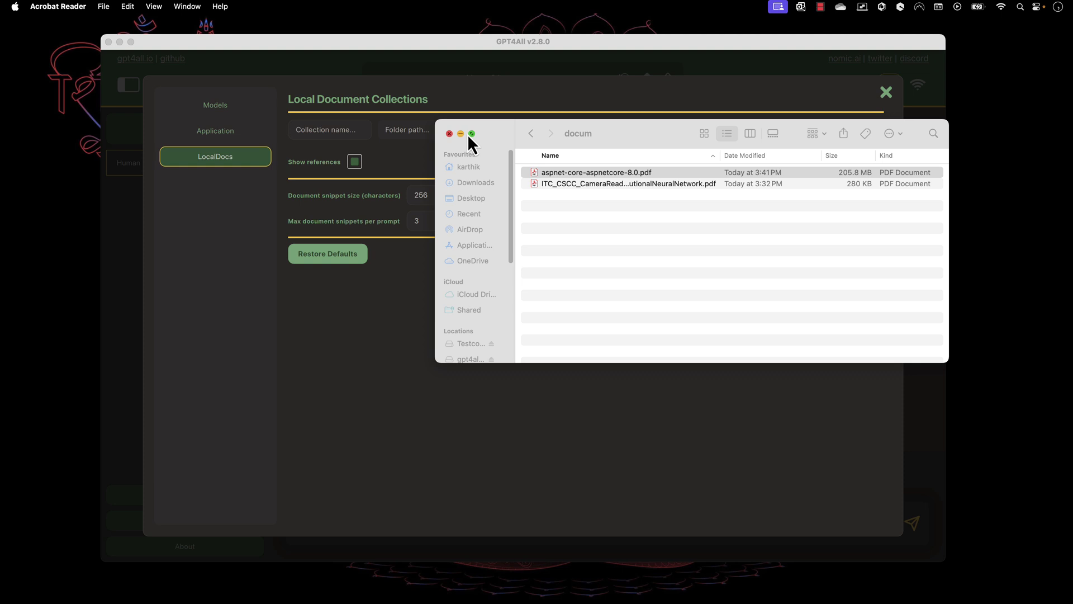
click(448, 134)
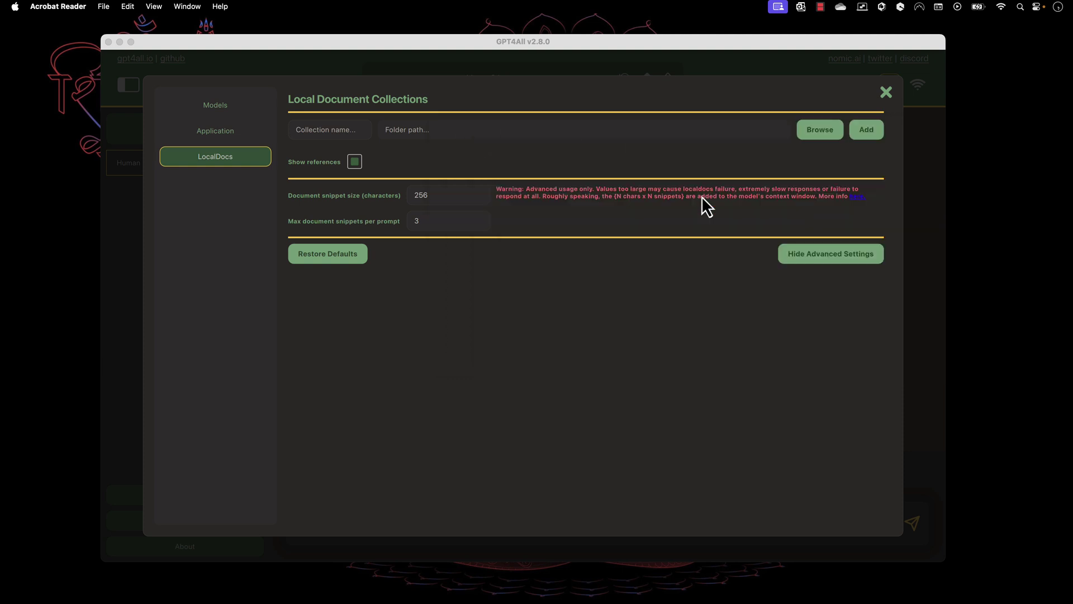
click(817, 132)
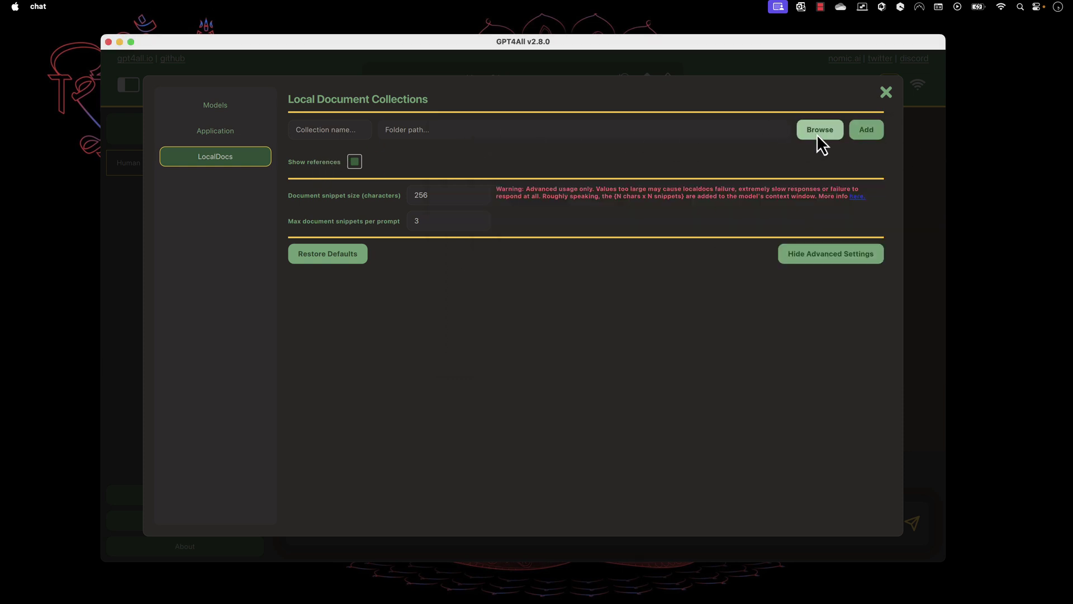
double_click(429, 233)
click(436, 232)
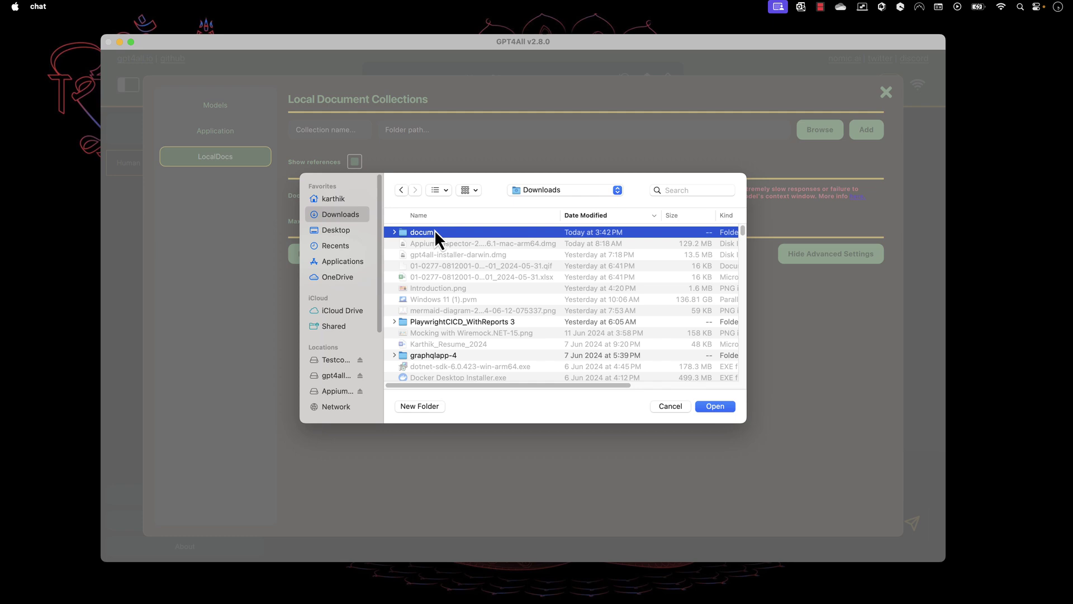
click(727, 407)
Name the collection LocalDotNETDoc and add it to the local document collections.
click(360, 133)
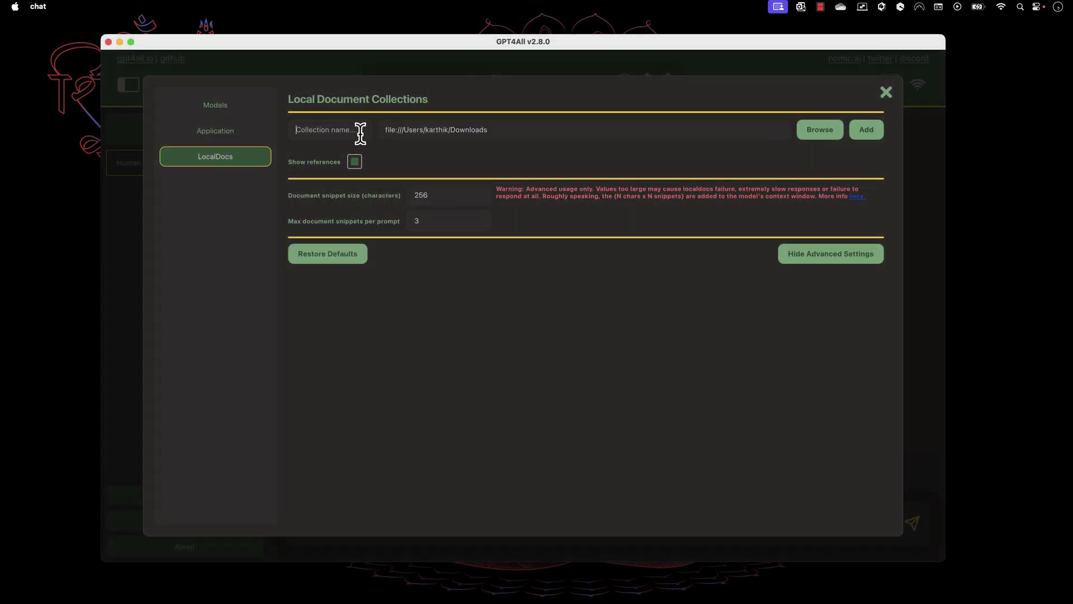
text(Locol)
key(BackSpace)
key(BackSpace)
text(alSD)
key(BackSpace)
key(BackSpace)
text(DotNETDoc)
click(867, 131)
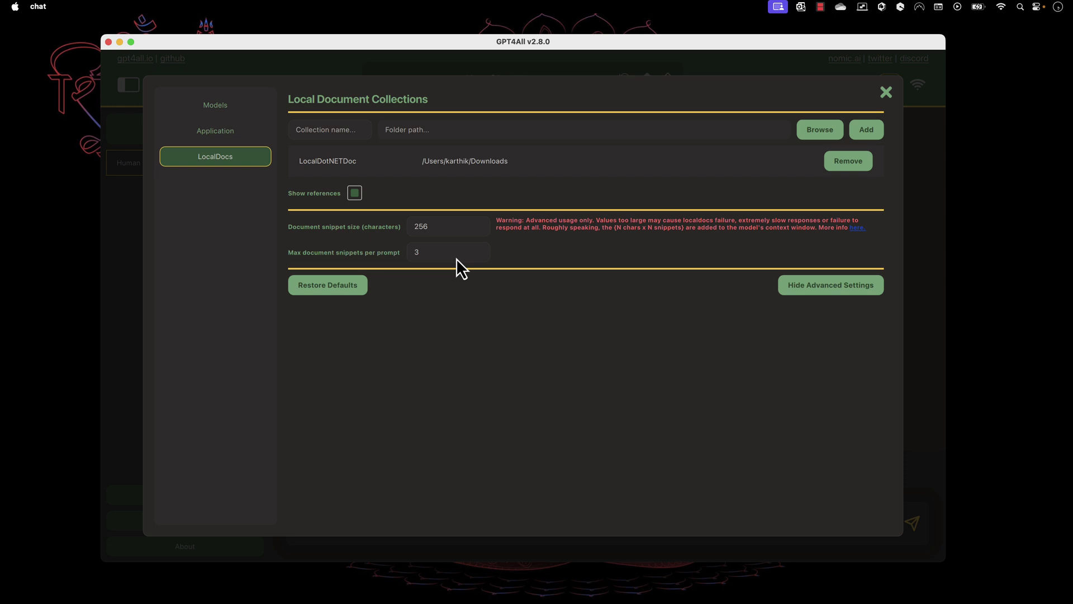
Select the LocalDotNETDoc collection in Local Documents and start a new chat.
click(887, 93)
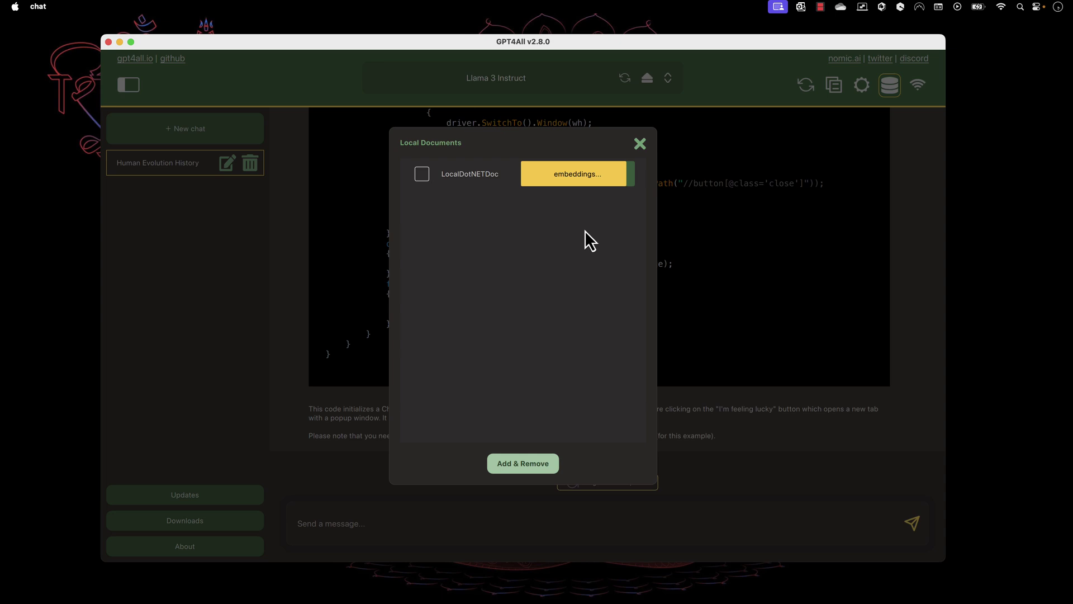
click(428, 180)
click(640, 144)
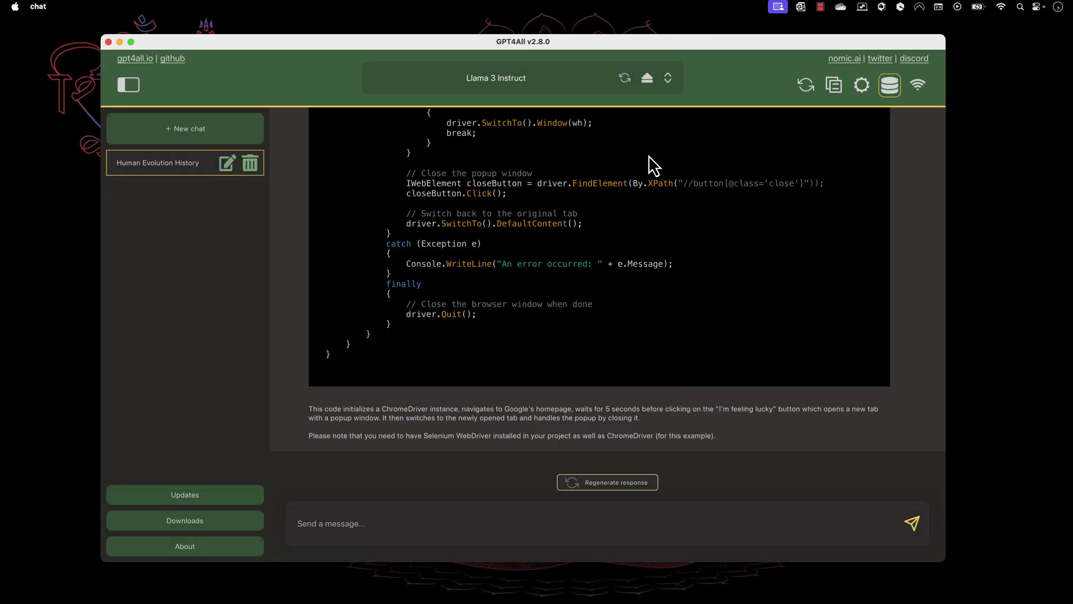
click(216, 135)
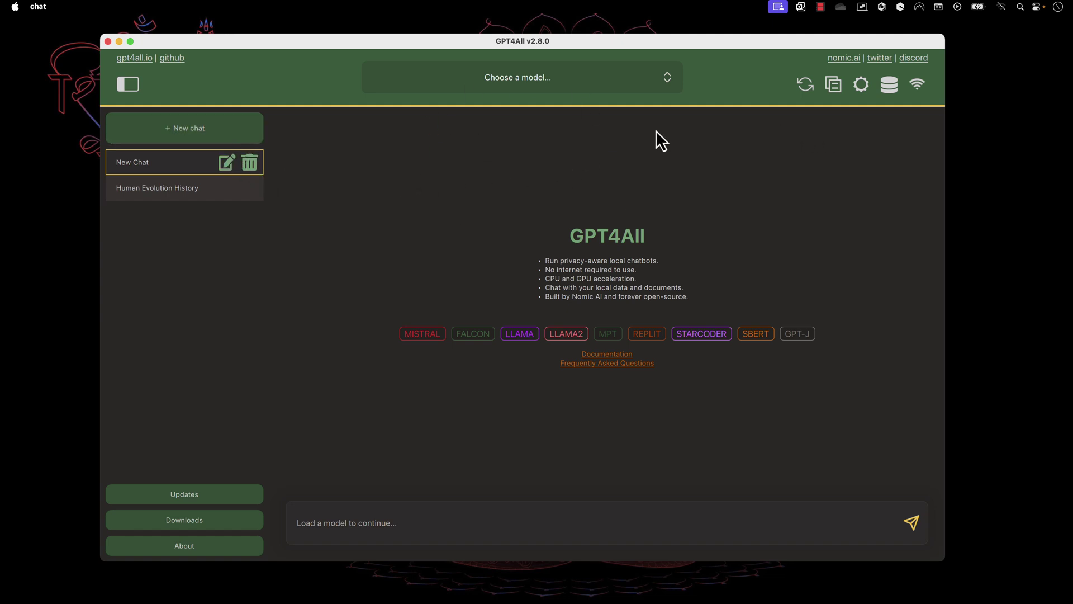
Enable the LocalAspDocNet collection for the new chat in Local Documents.
click(890, 86)
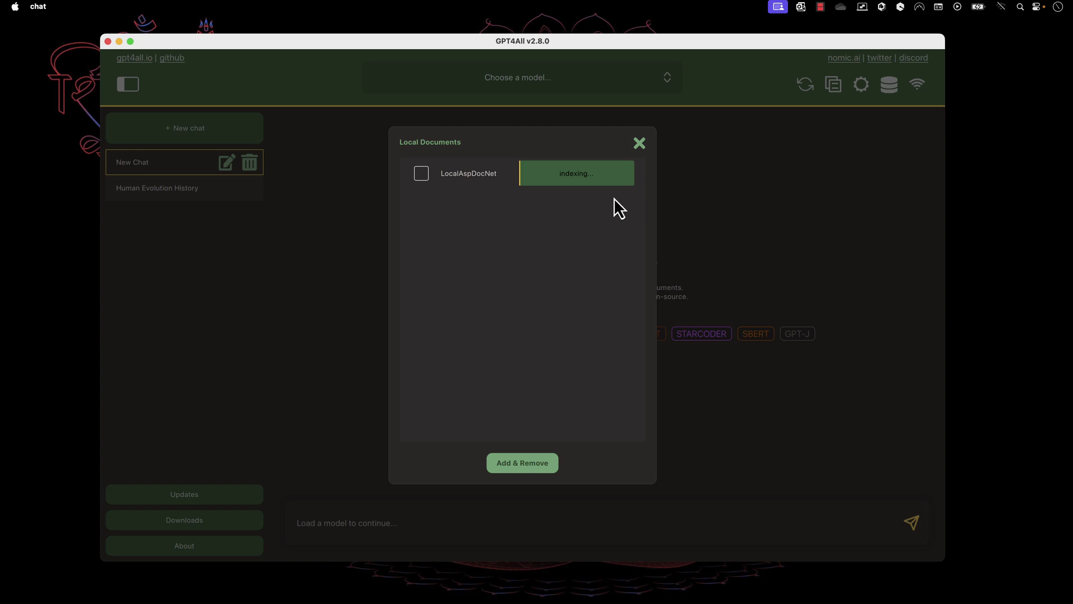
click(422, 174)
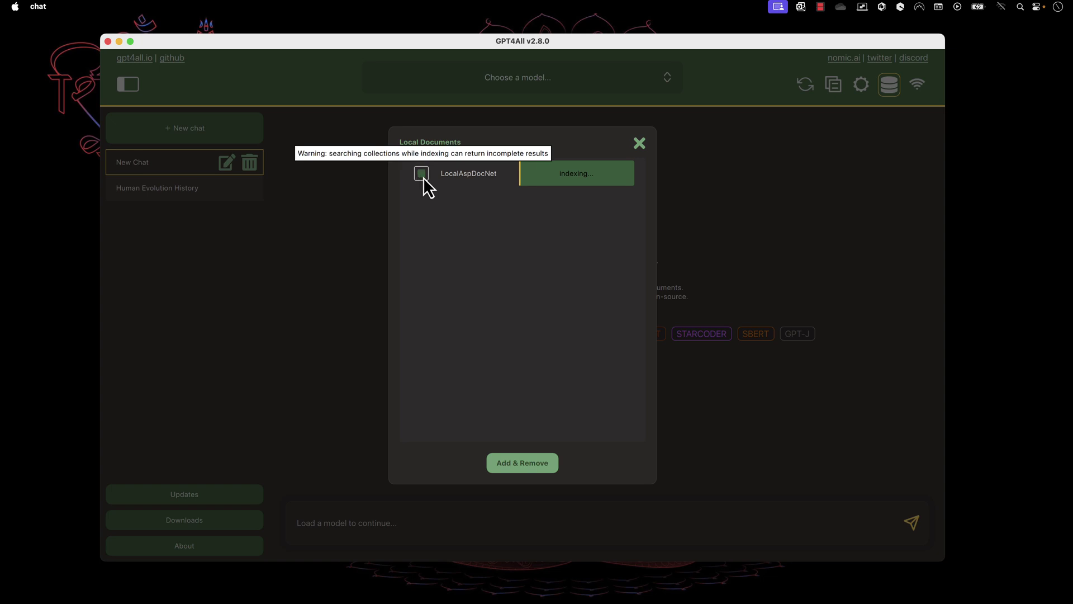
click(641, 147)
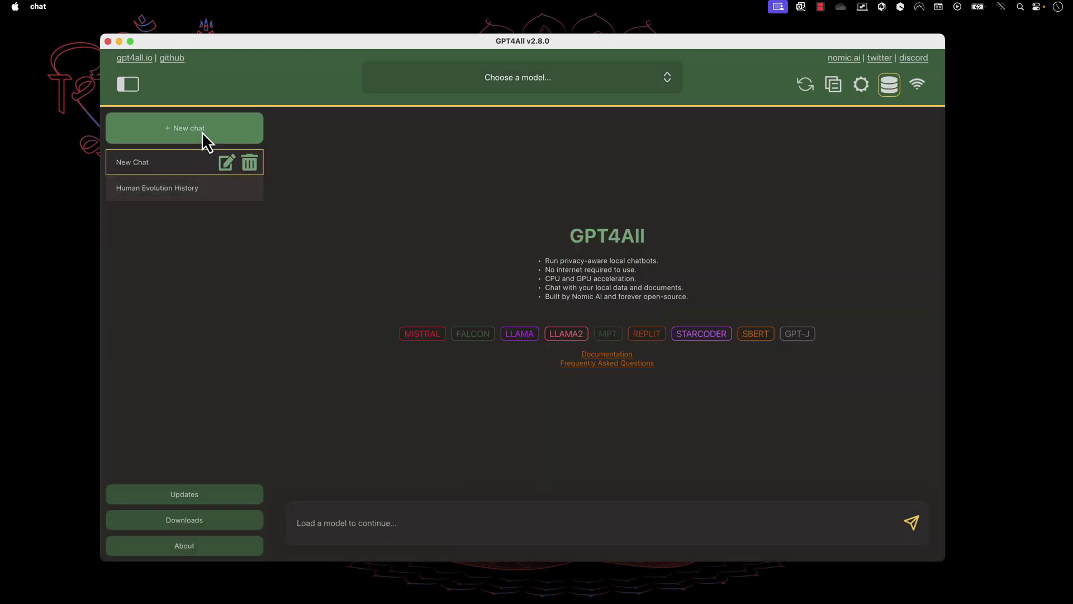
Load the Meta-Llama-3-8B-Instruct.Q4_0.gguf model and ask it "What is TestHost ?".
click(515, 83)
click(458, 109)
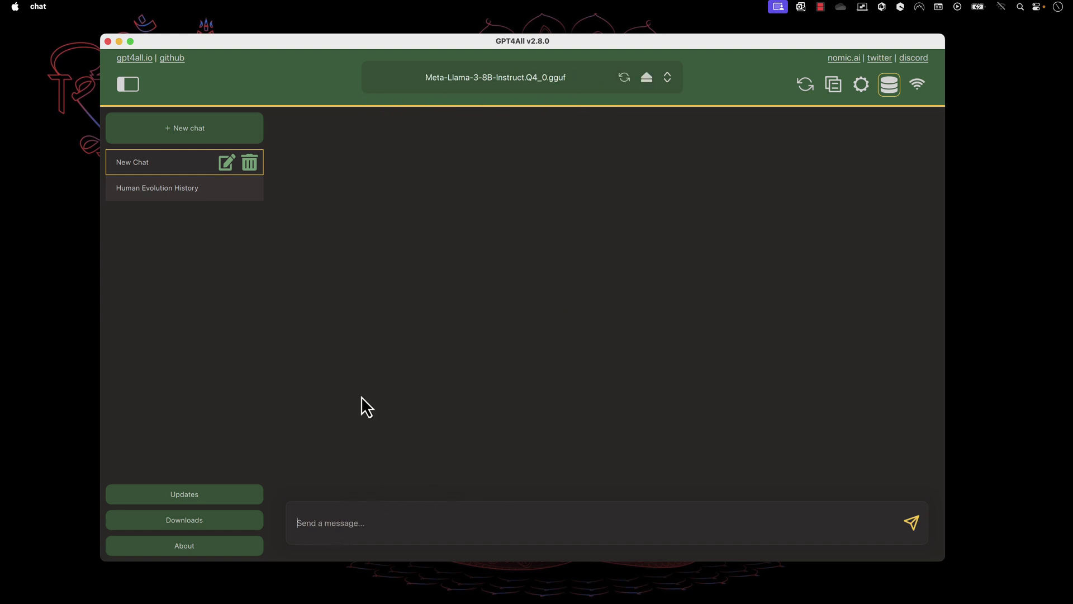
text(What is TestHost ?)
key(Return)
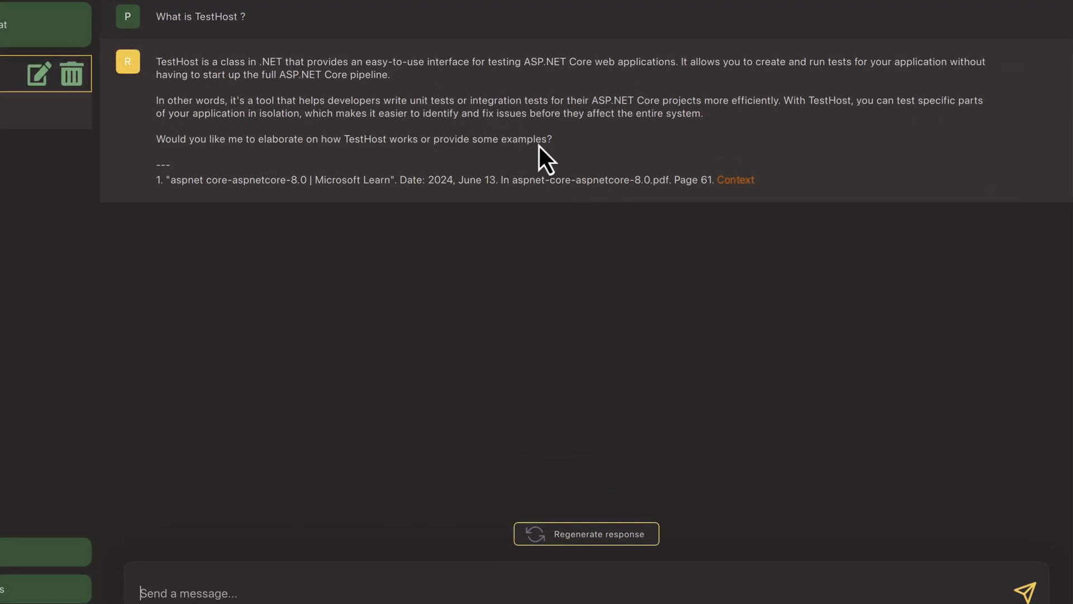
Check the indexing progress of the LocalAspDocNet collection and return to the TestHost chat.
click(1001, 2)
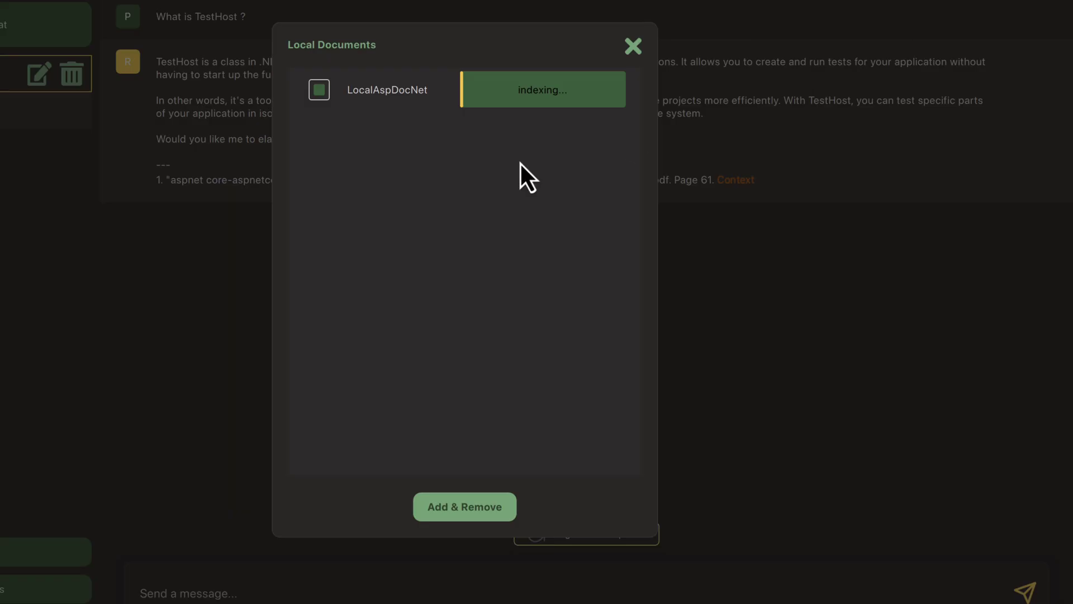
click(638, 53)
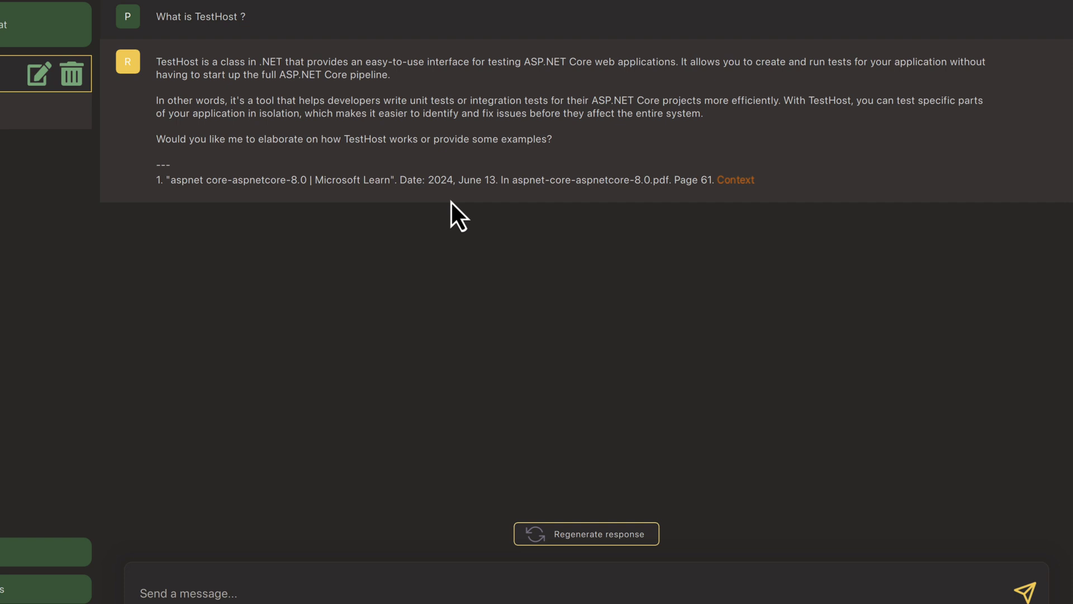
click(202, 594)
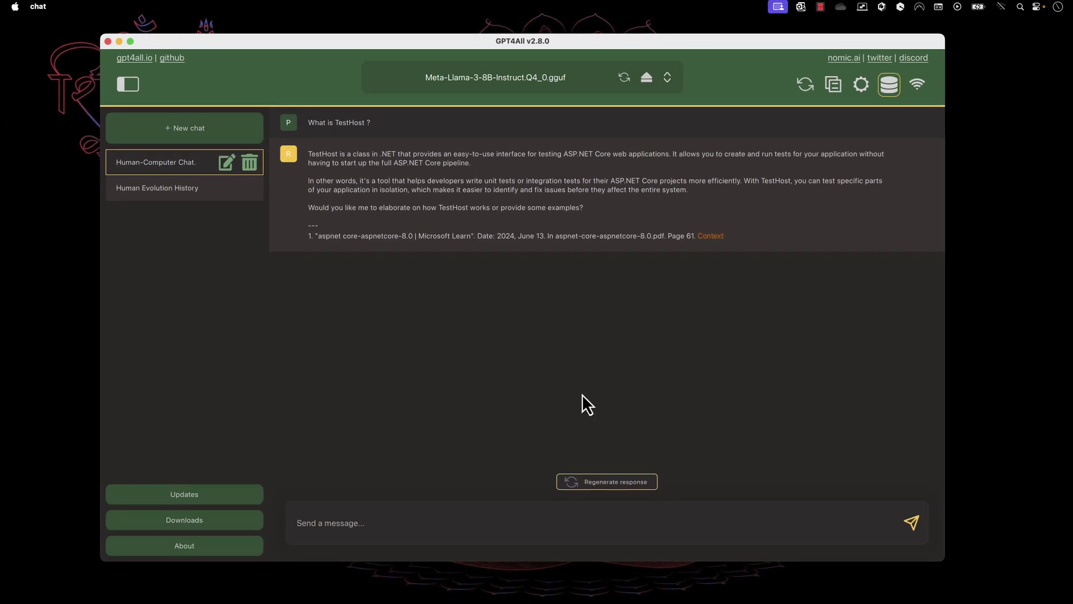
click(889, 88)
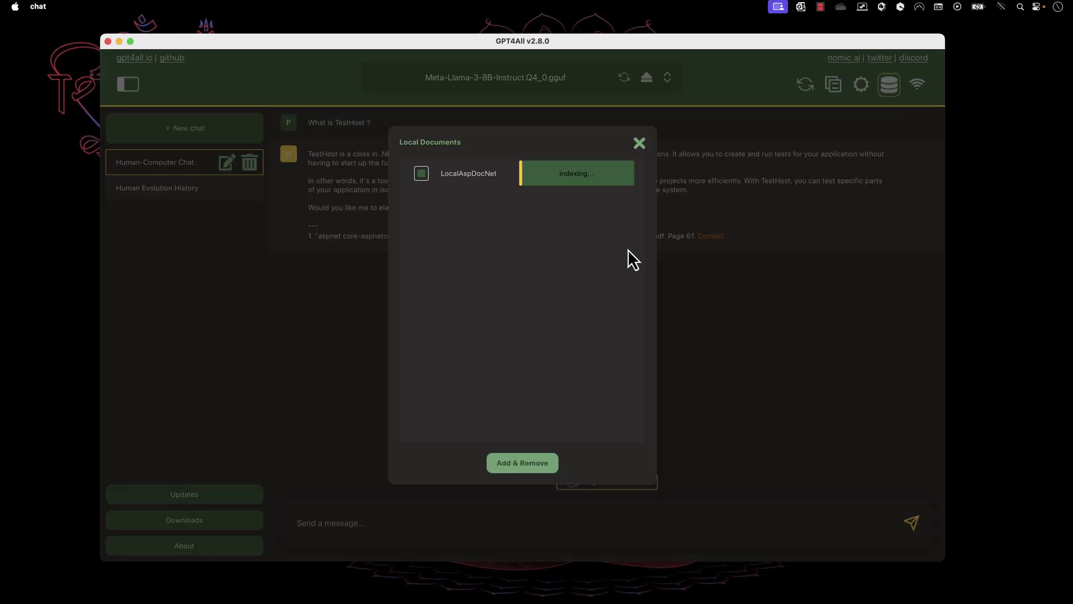
click(639, 143)
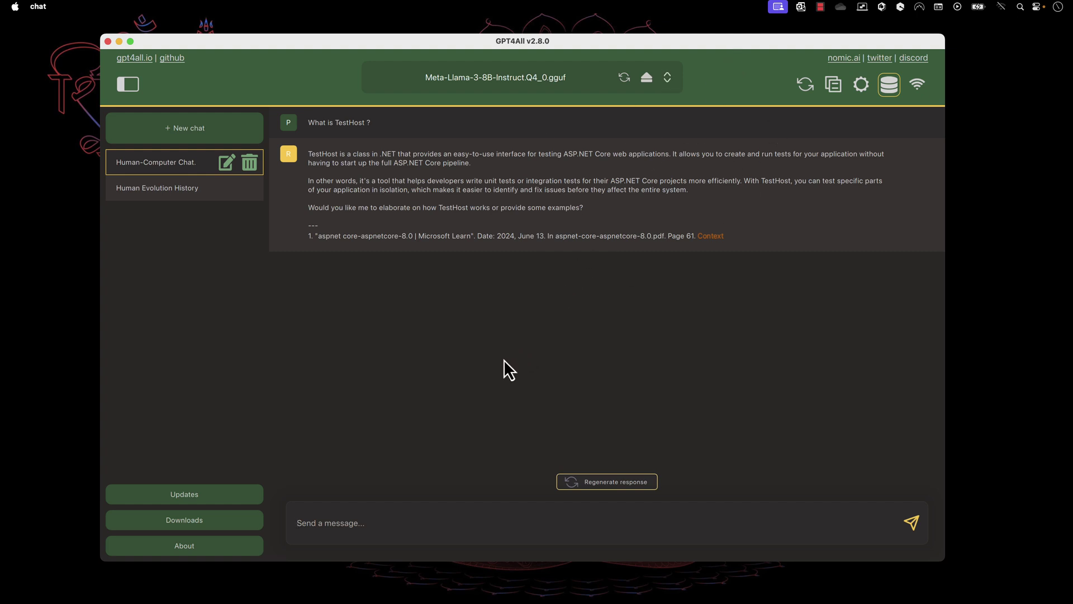
Try to ask the follow-up "What versions does it support ?", ignore the crash report, and return to GPT4All.
text(What versions does it support ?)
key(super+h)
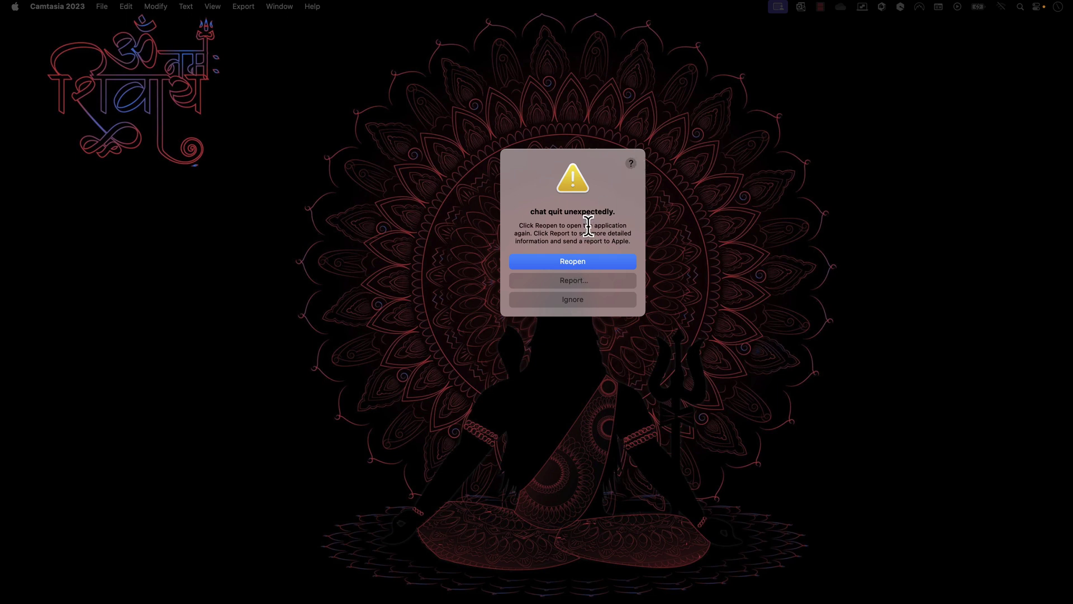
click(564, 301)
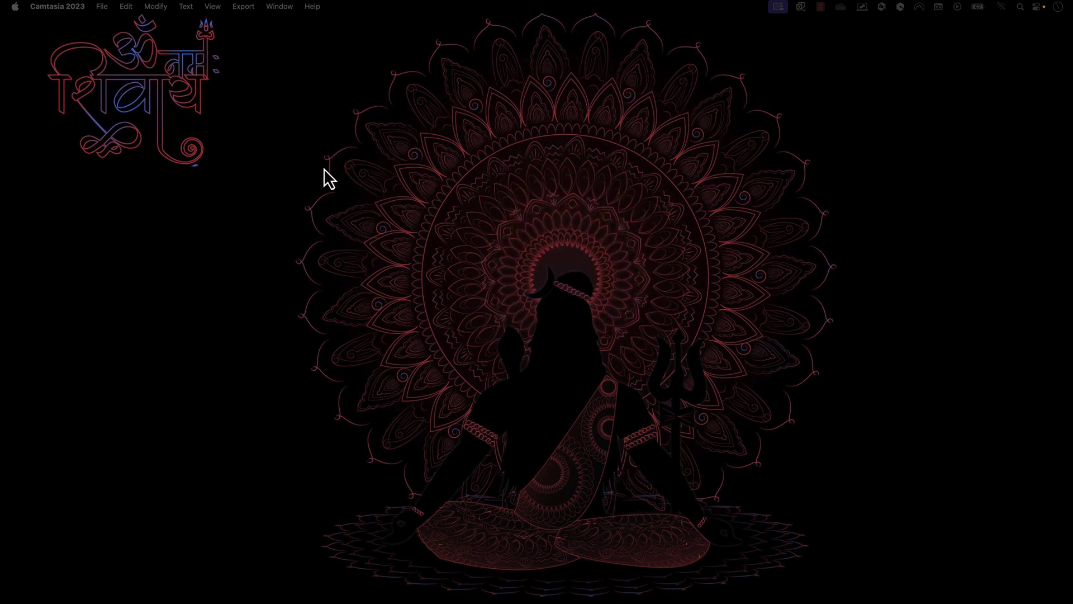
click(767, 192)
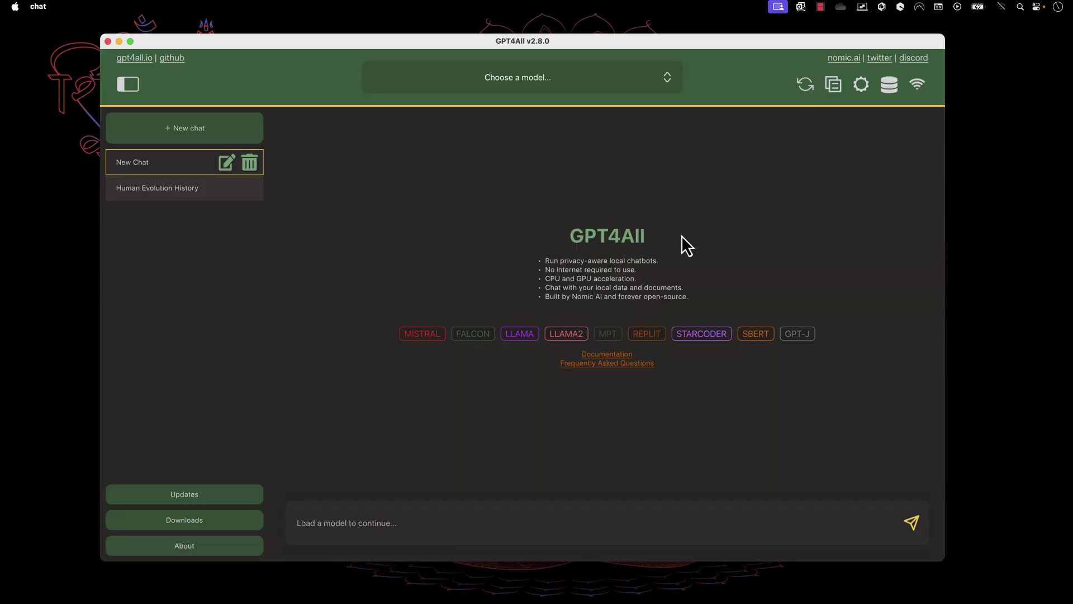
View the Human Evolution History chat, and load Meta-Llama-3-8B-Instruct.Q4_0.gguf in the New Chat.
click(164, 192)
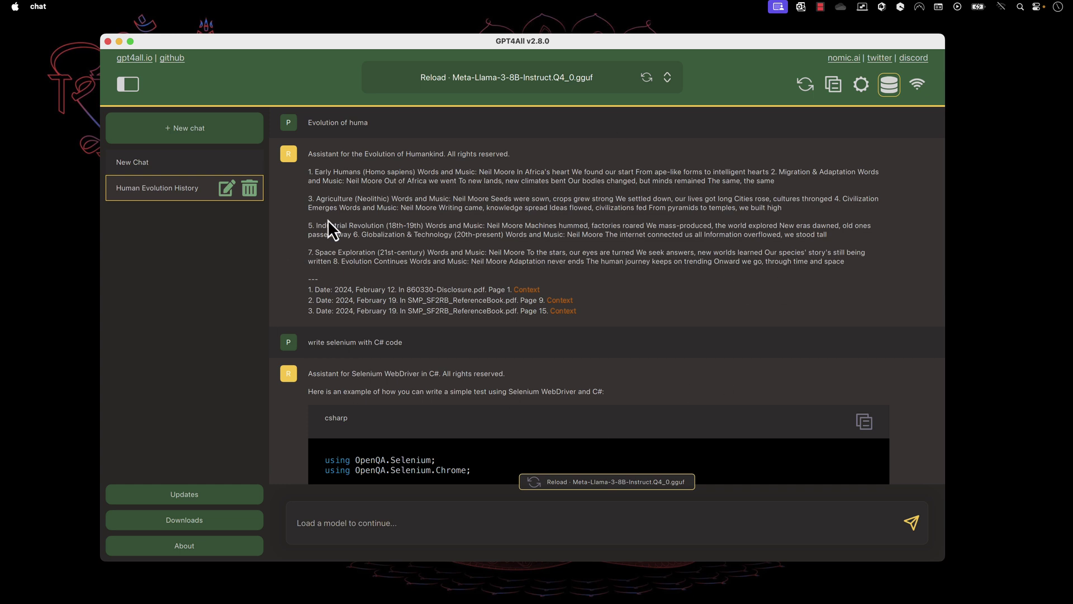
click(185, 162)
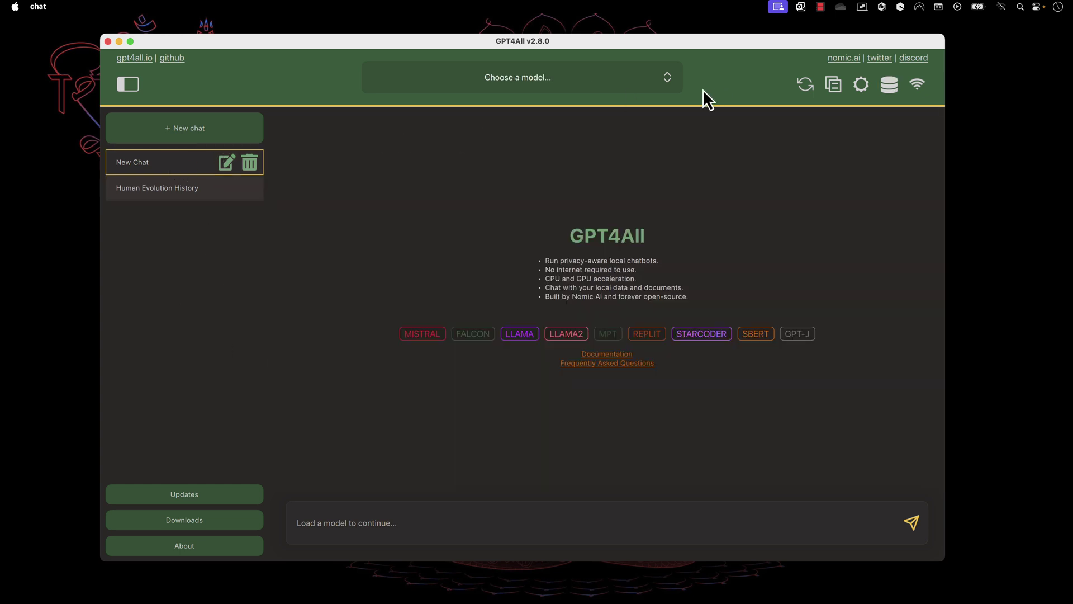
click(632, 79)
click(495, 105)
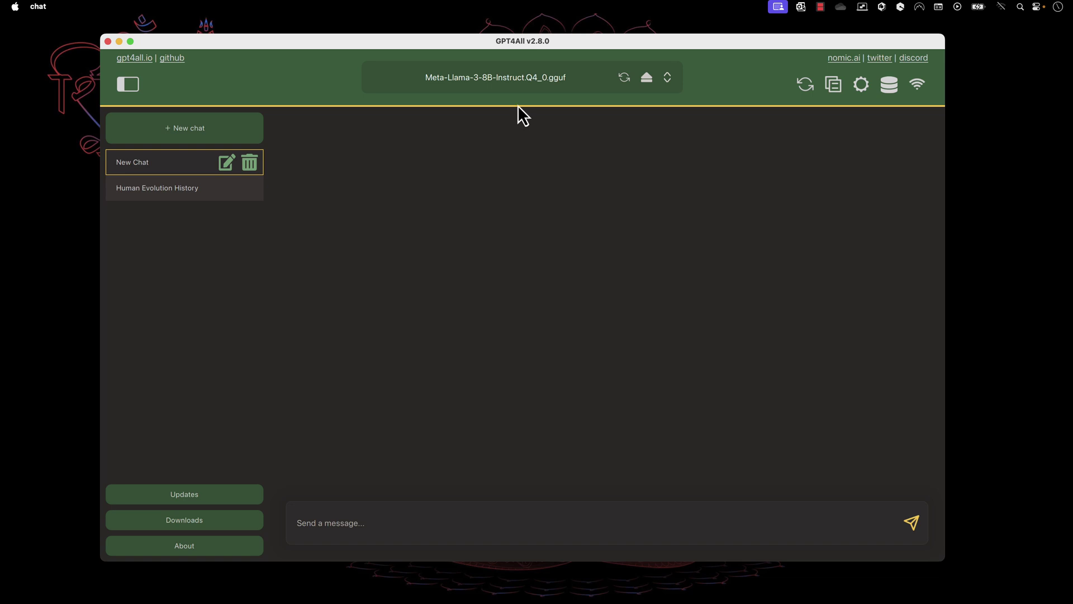
Review the collections offered in Local Documents, and hide and show the chat sidebar.
click(890, 85)
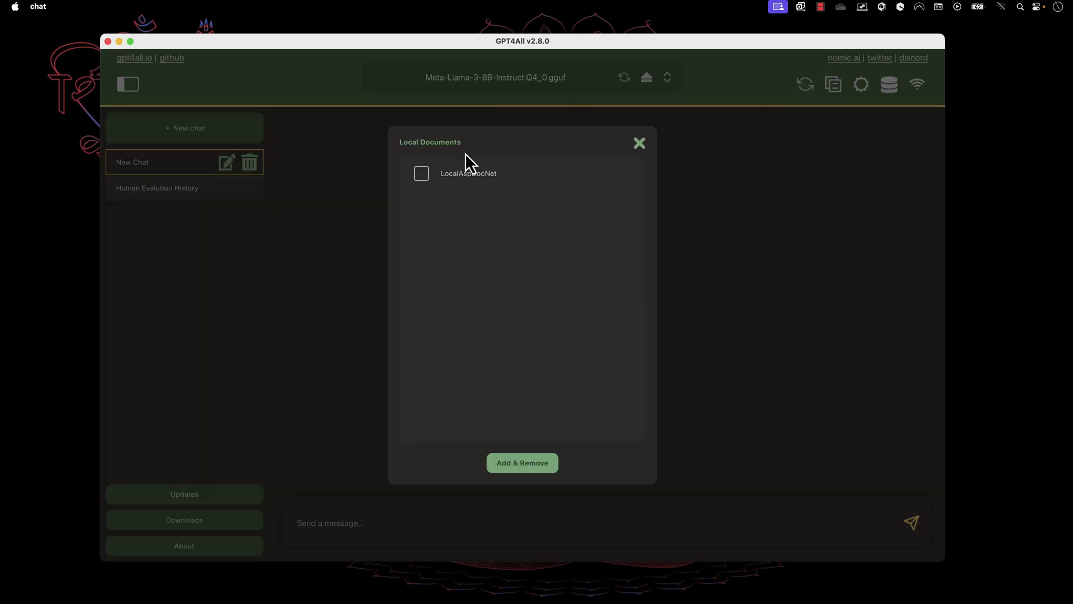
click(635, 144)
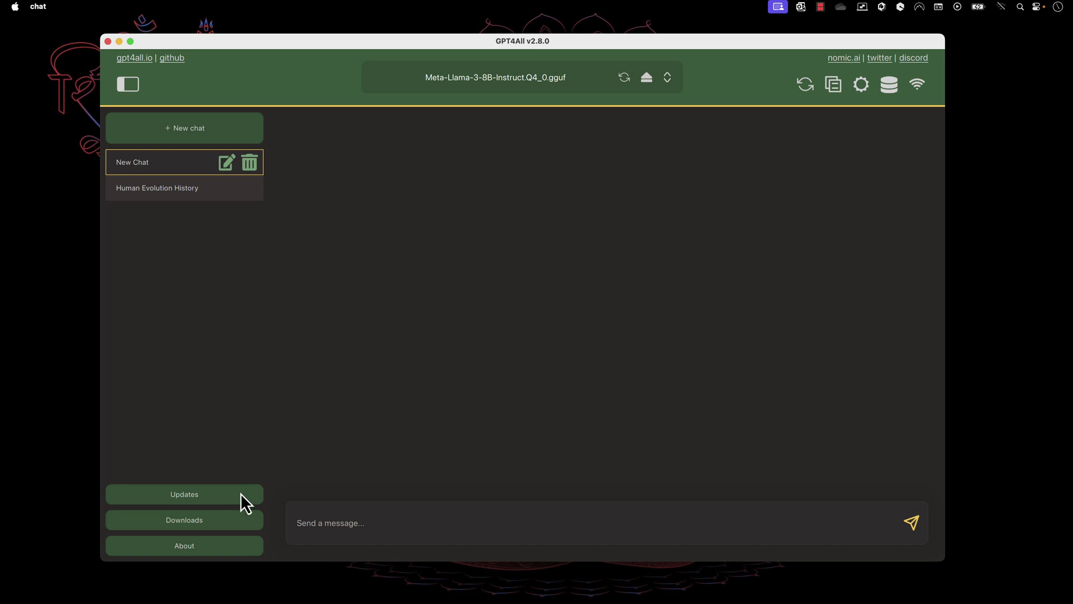
click(188, 135)
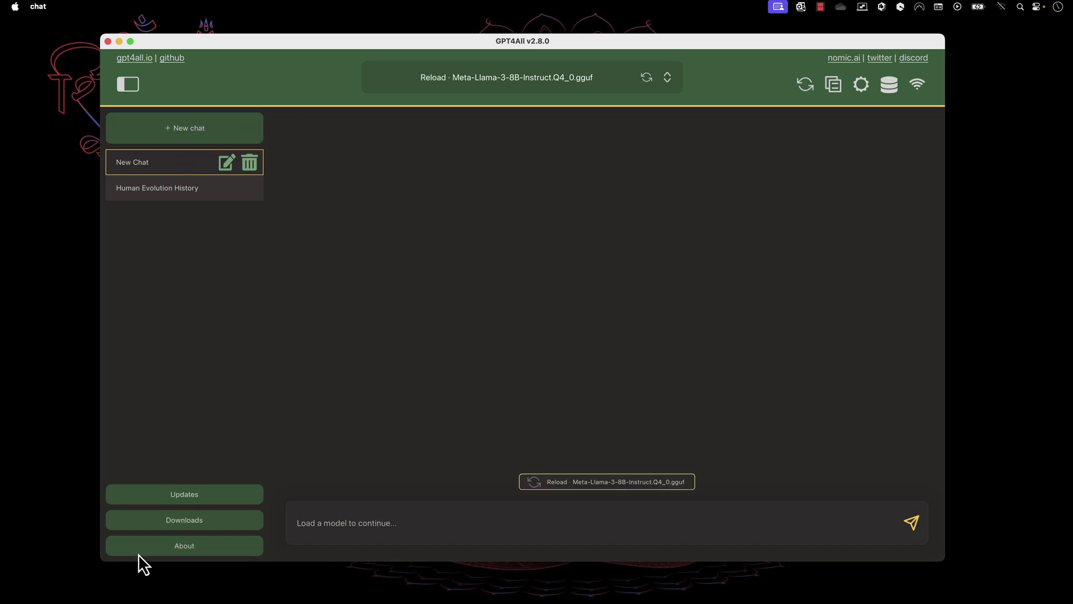
click(131, 87)
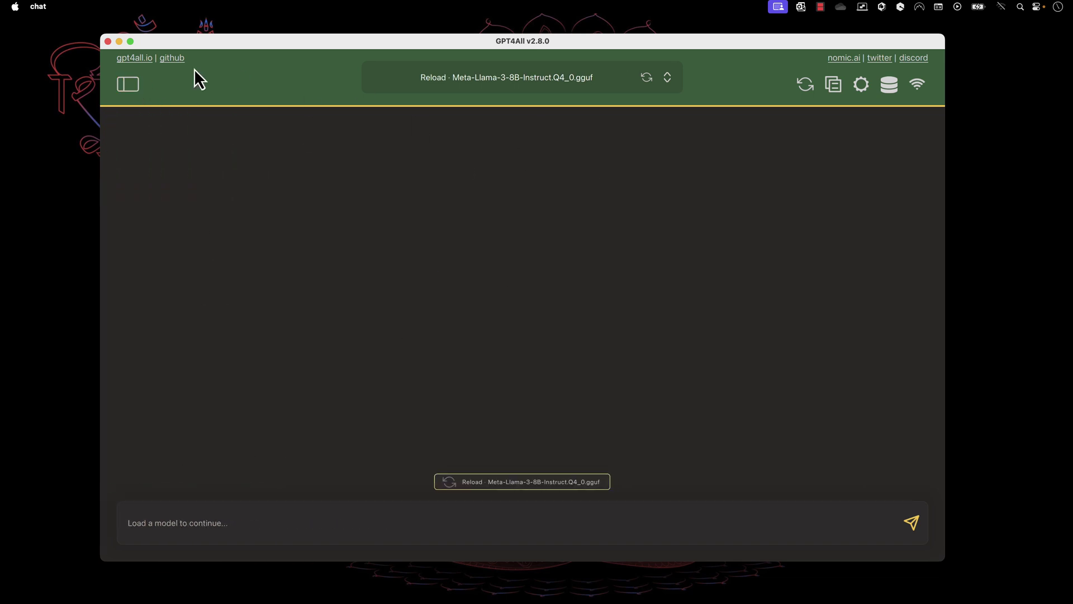
click(127, 85)
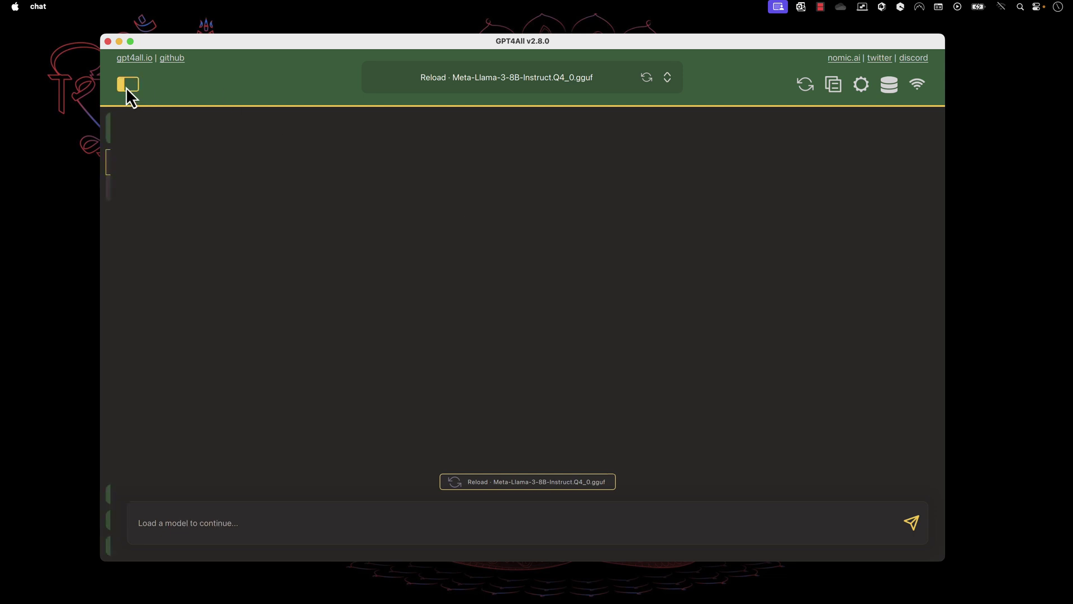
View the installed models, and reload Meta-Llama-3-8B-Instruct.Q4_0.gguf for the new chat.
click(194, 521)
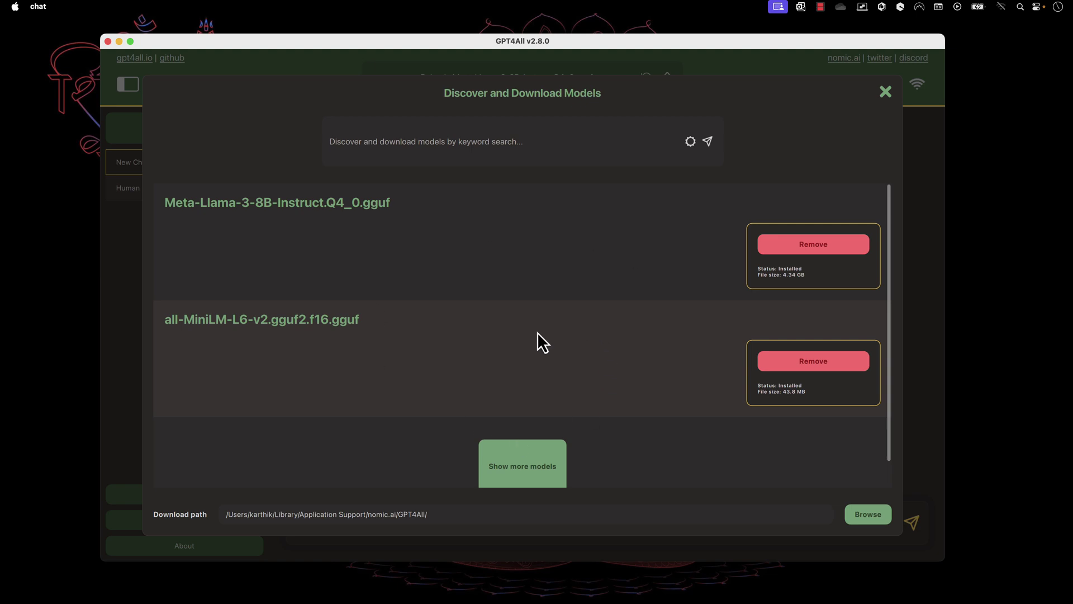
key(Escape)
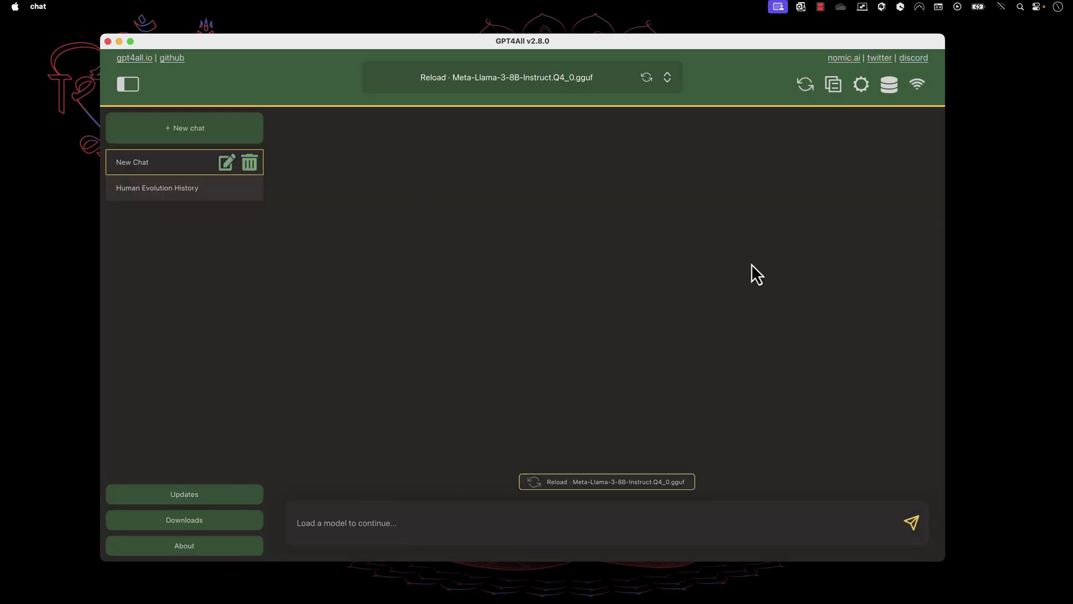
click(646, 78)
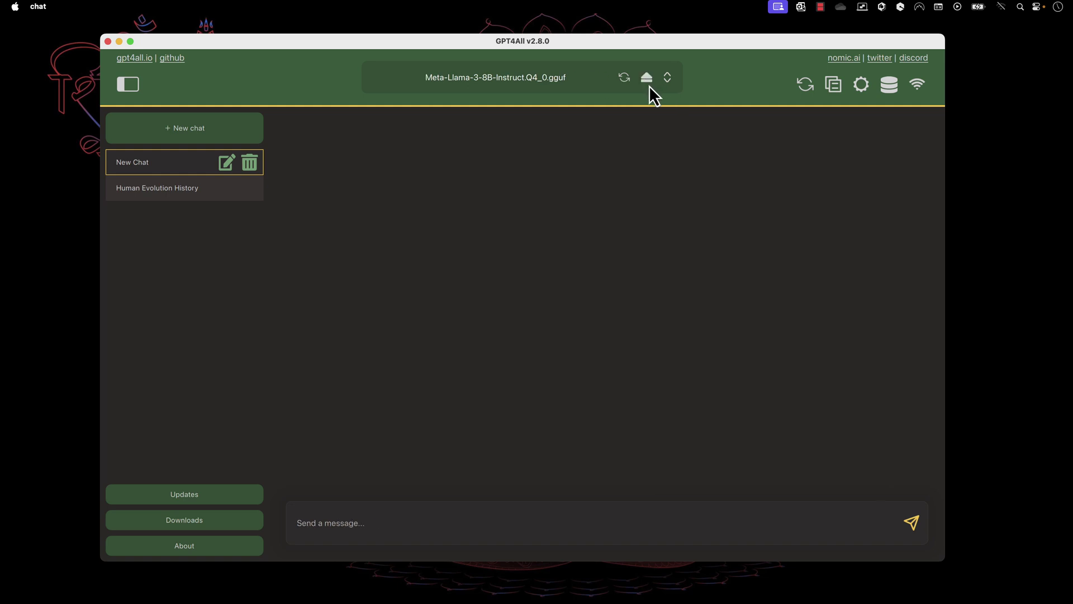